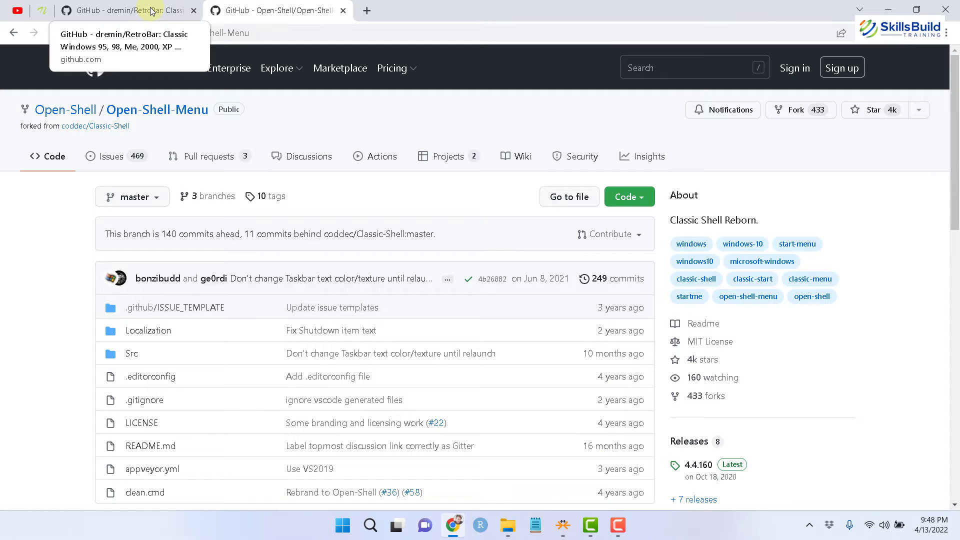
Step: Download RetroBar.64-bit.zip from the assets of the RetroBar 1.8 release on GitHub
left_click(152, 11)
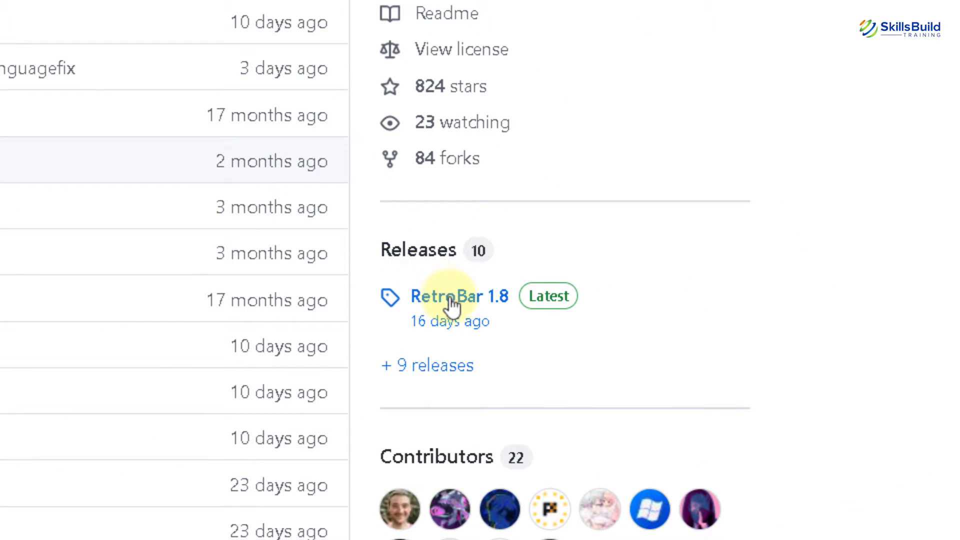
left_click(453, 305)
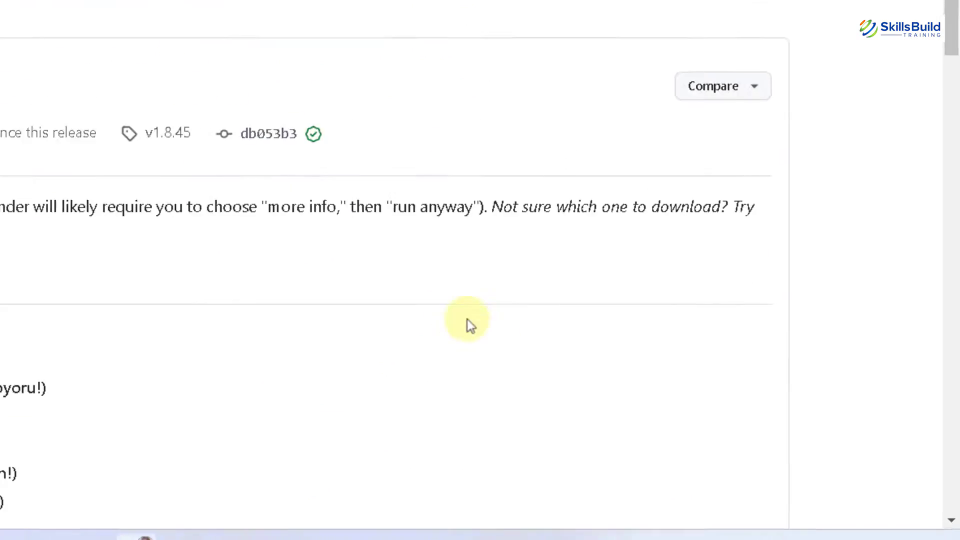
scroll(312, 322, "down", 8)
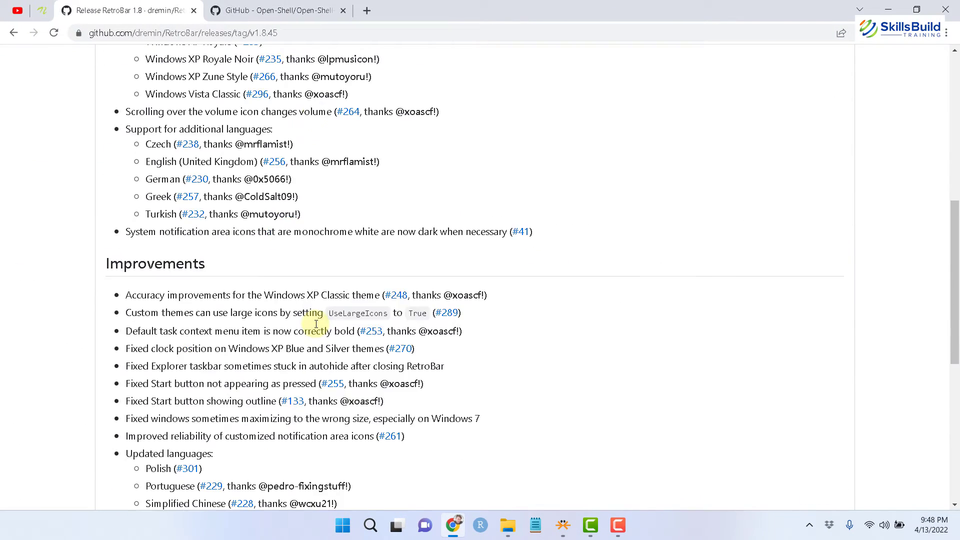
scroll(316, 324, "down", 7)
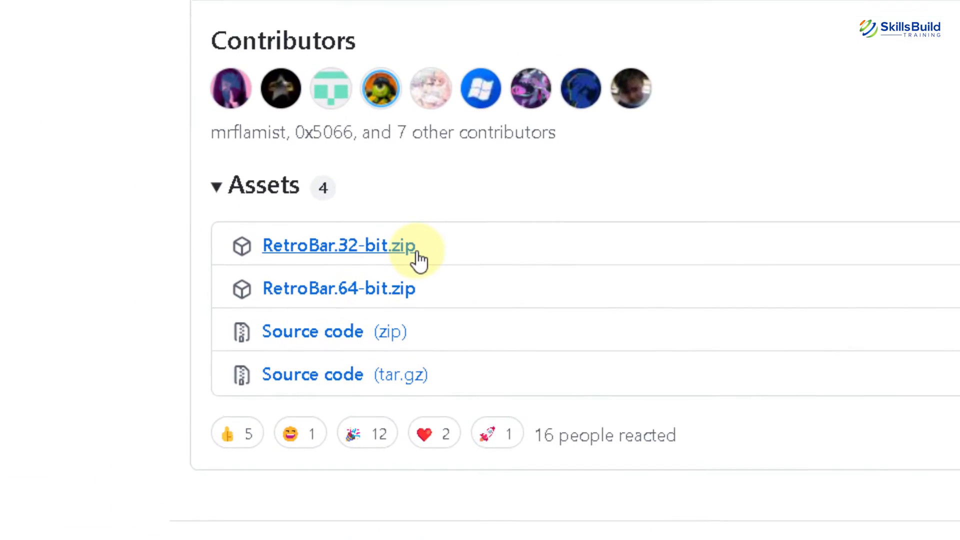
left_click(417, 252)
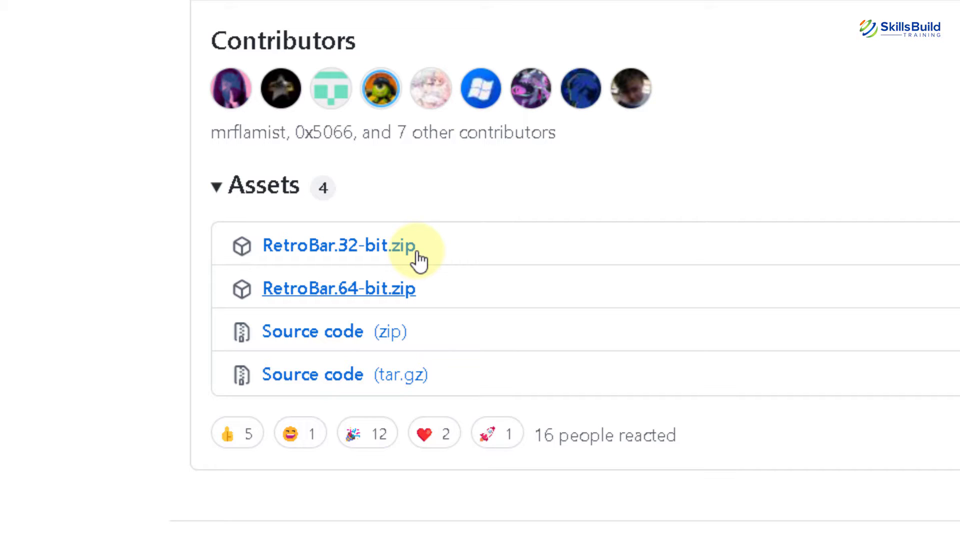
left_click(355, 293)
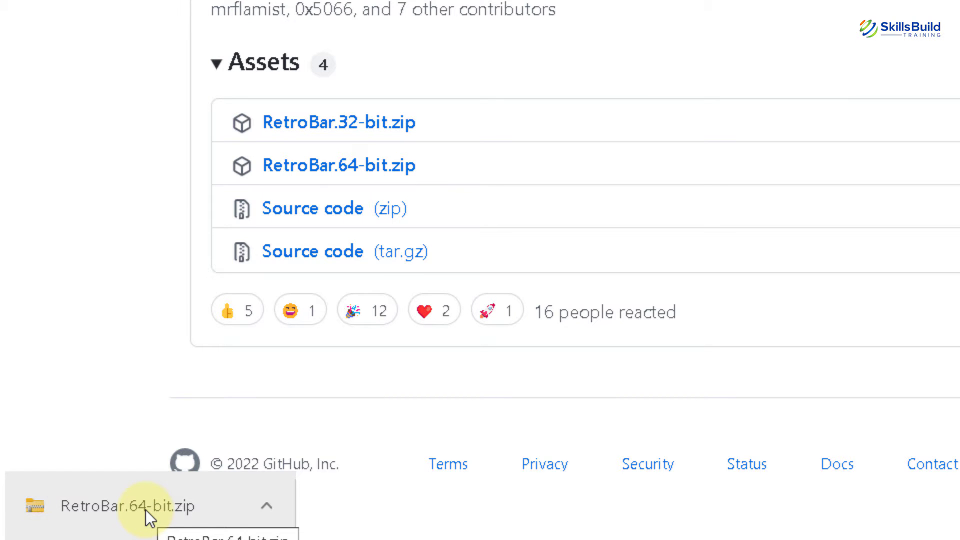
Step: Open the downloaded RetroBar.64-bit.zip and try to run the RetroBar application without extracting it
left_click(146, 509)
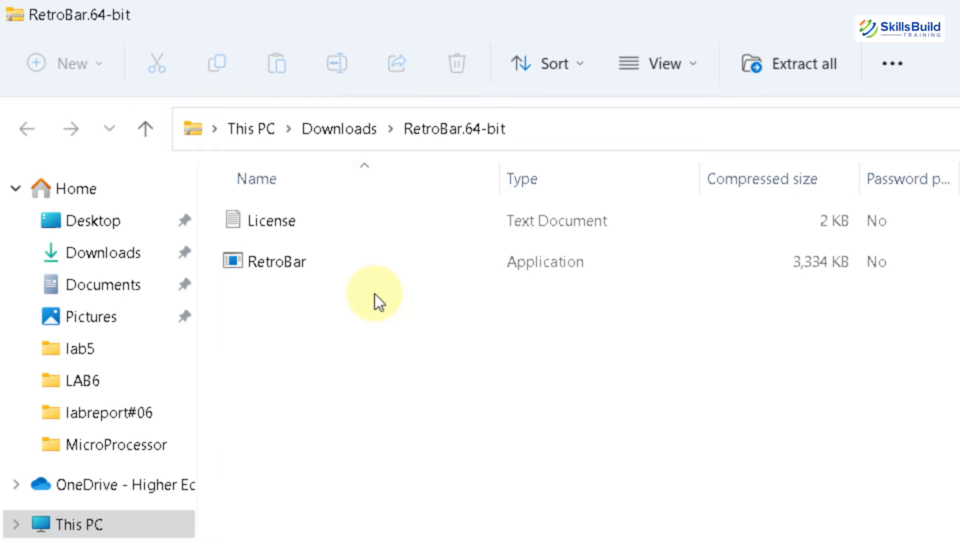
double_click(277, 259)
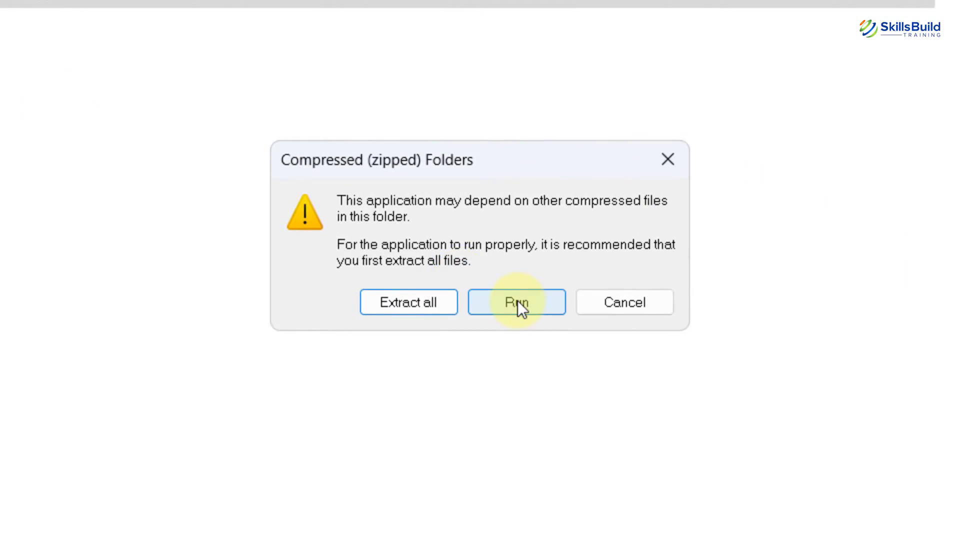
left_click(518, 301)
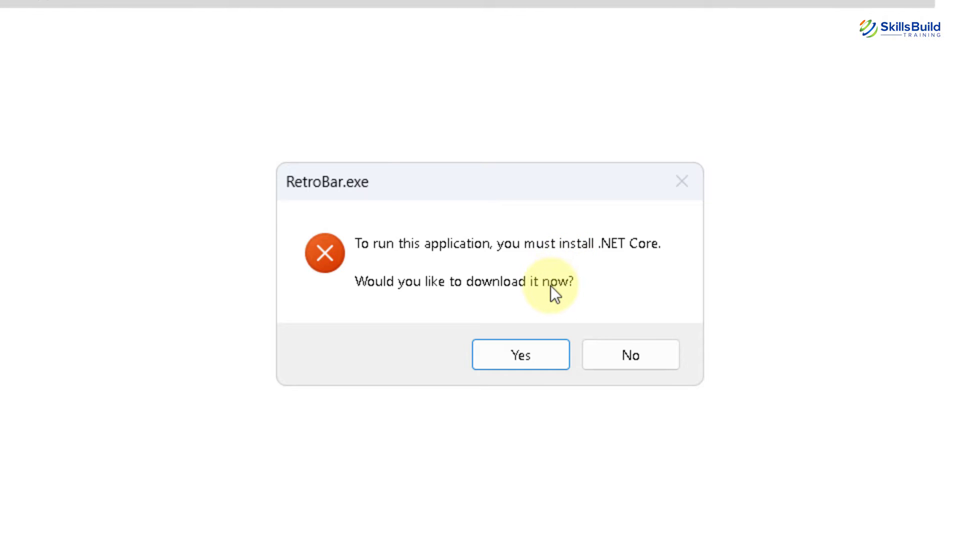
Step: Accept the .NET Core download offer and download the x64 .NET Core 3.1 runtime for desktop apps
left_click(519, 355)
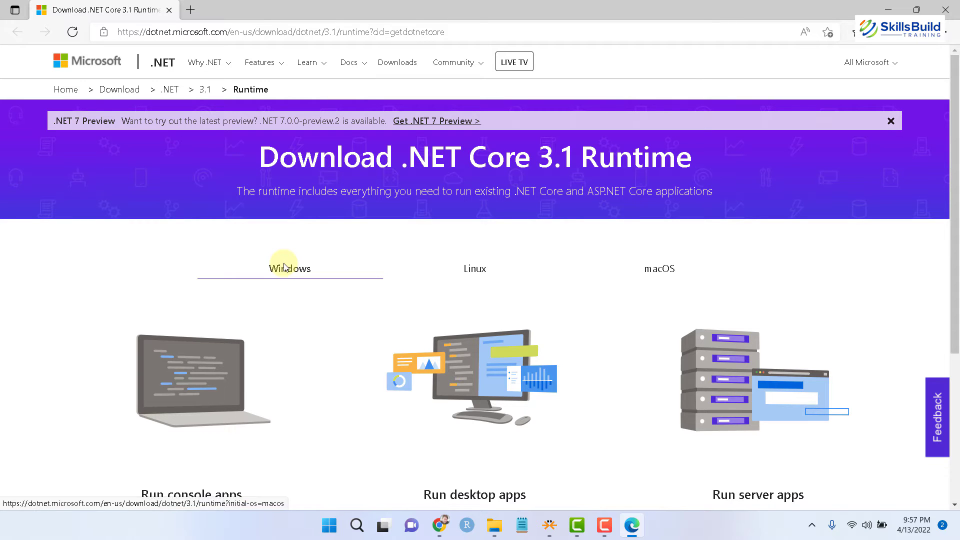
scroll(413, 274, "down", 3)
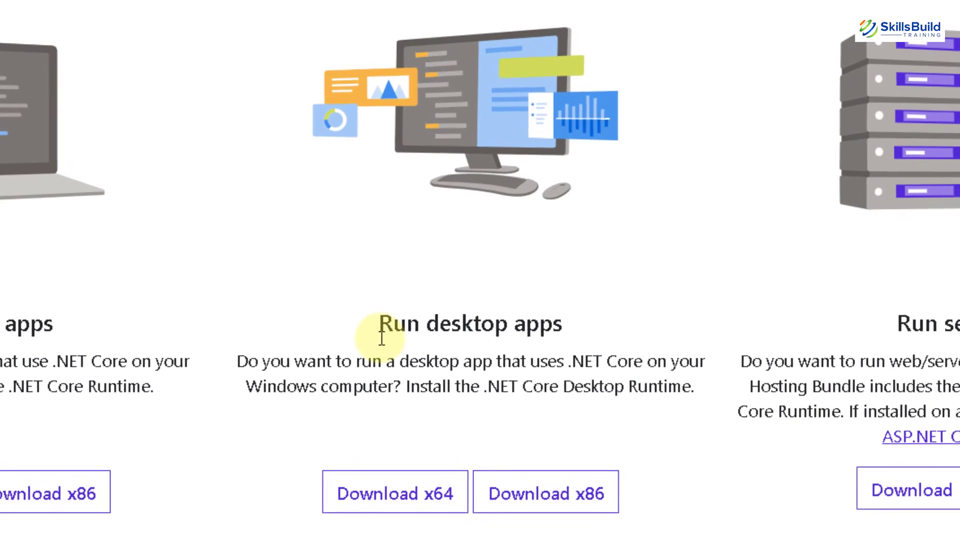
left_click(415, 467)
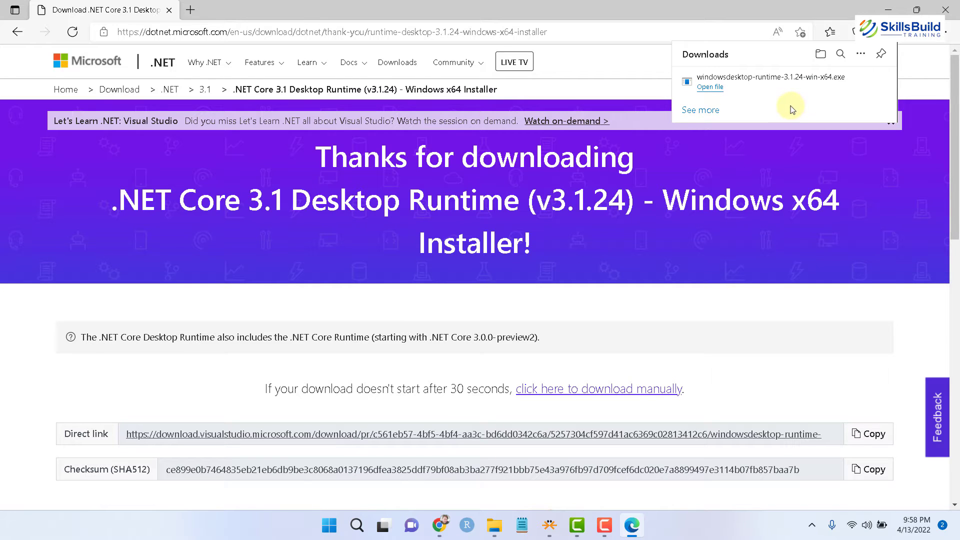
Step: Install the Microsoft Windows Desktop Runtime 3.1.24 (x64) from the downloaded file and close the installer
left_click(710, 87)
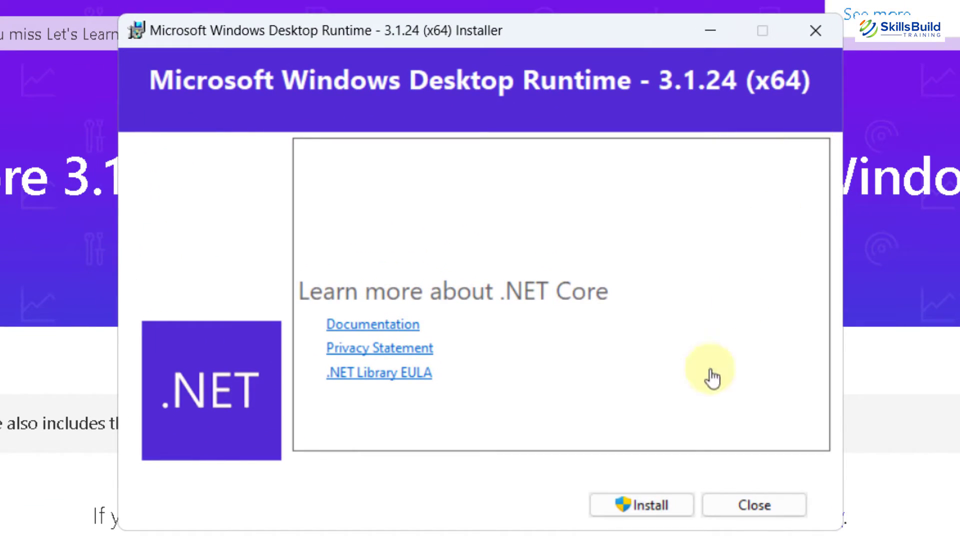
left_click(649, 506)
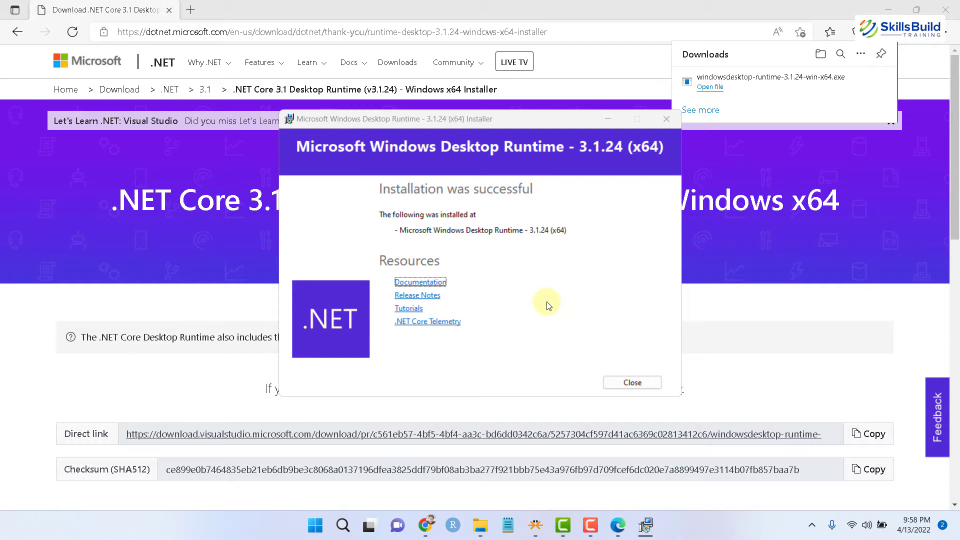
key("alt+F4")
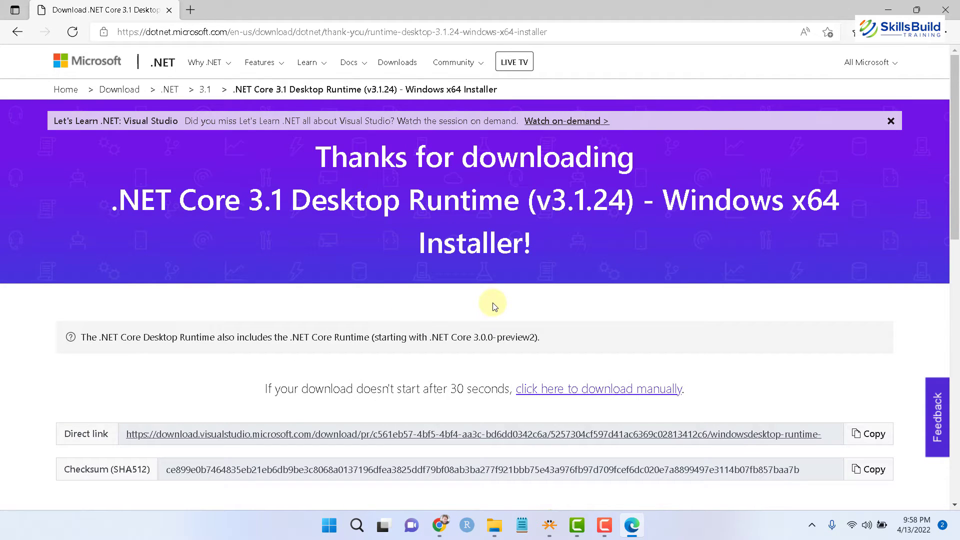
Step: Switch to File Explorer, run RetroBar from the zip folder without extracting, and check the Start menu from the retro taskbar
left_click(494, 525)
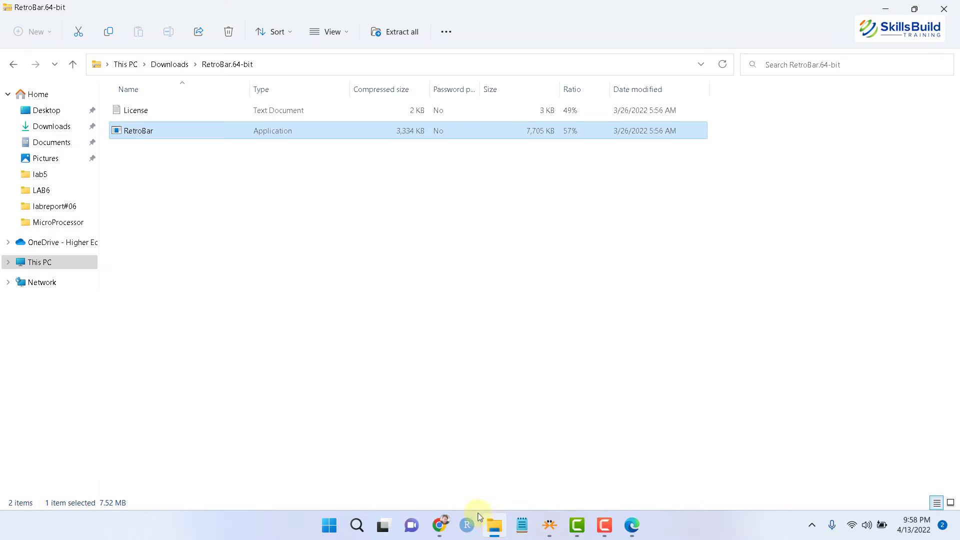
double_click(134, 132)
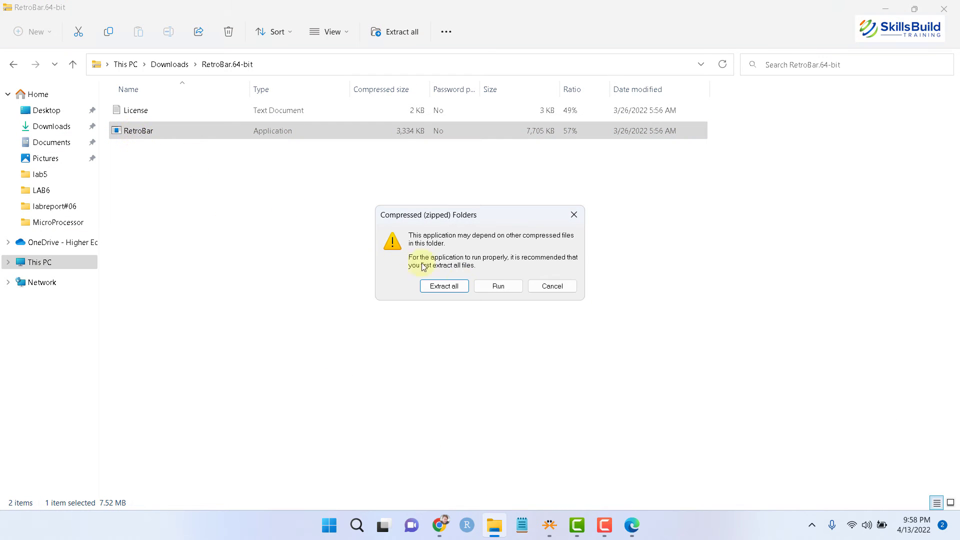
left_click(482, 290)
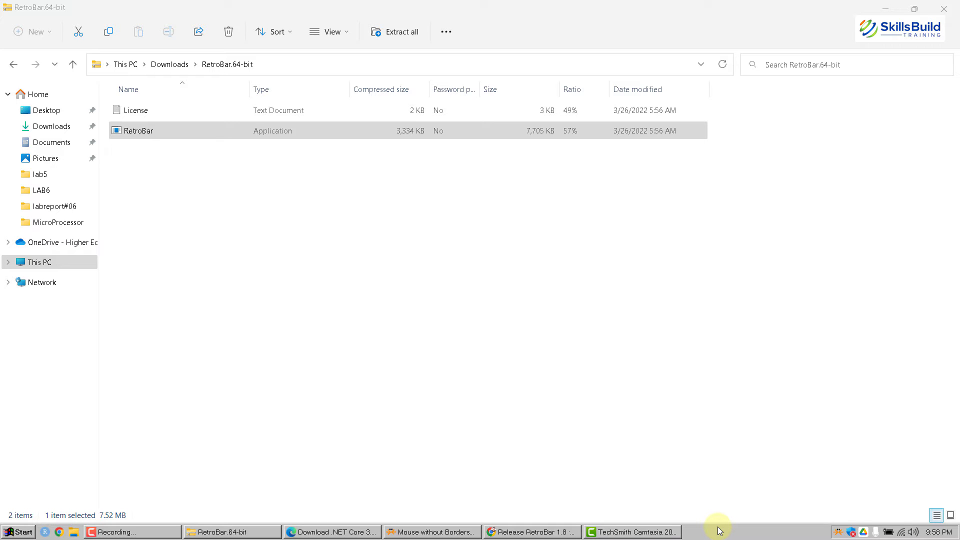
left_click(20, 533)
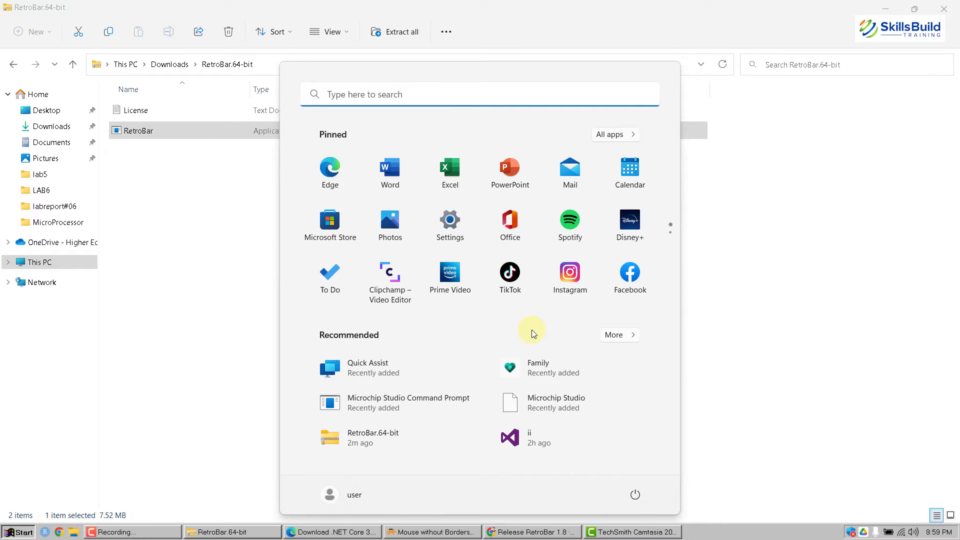
left_click(736, 342)
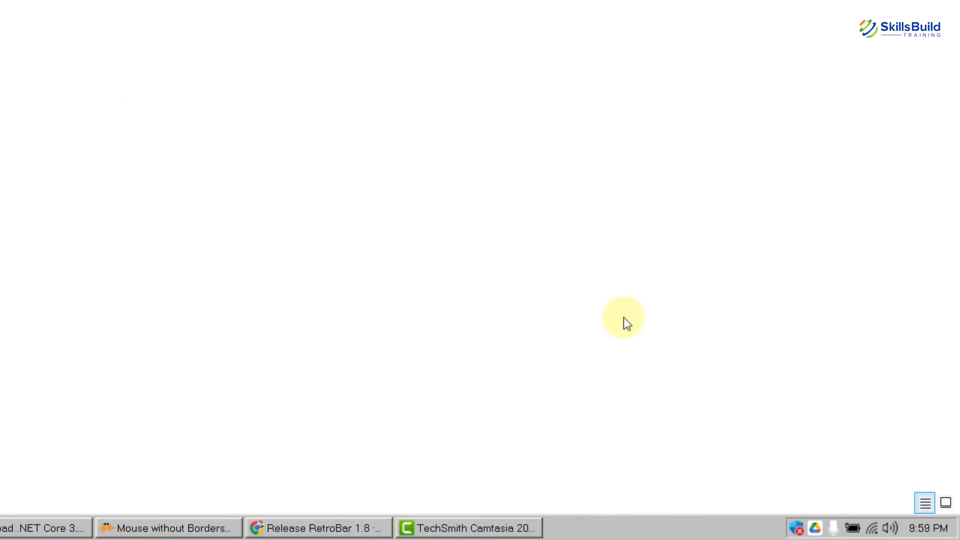
Step: Open the RetroBar properties and set the taskbar theme to Windows XP Blue
right_click(617, 519)
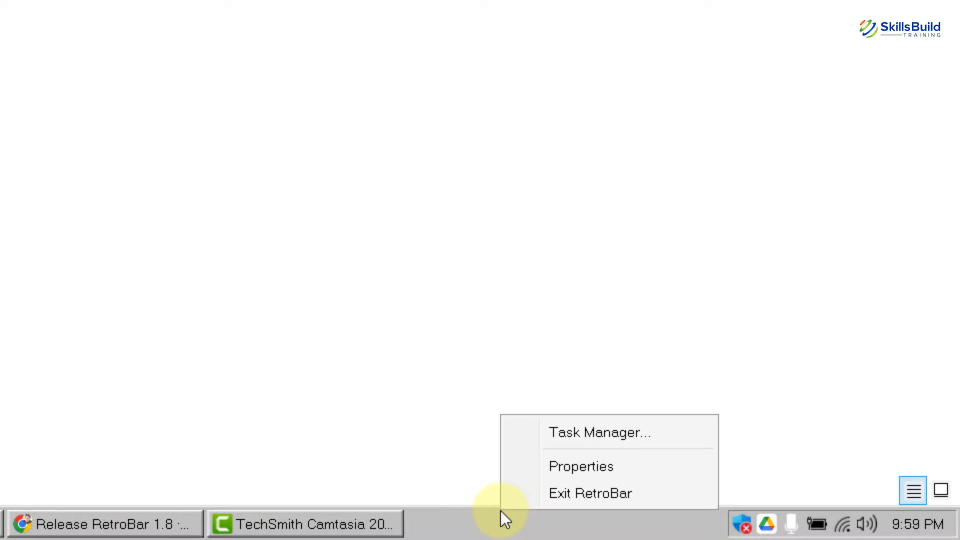
left_click(524, 470)
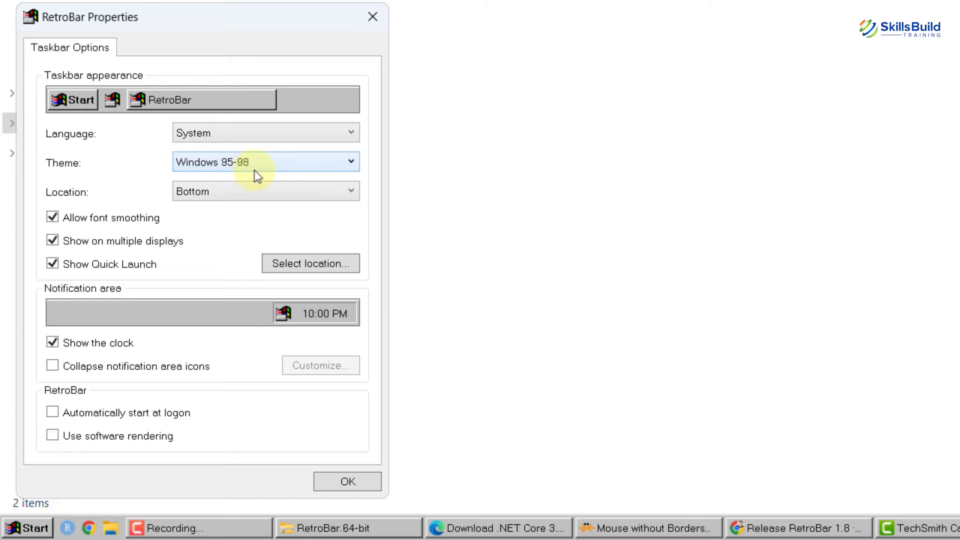
left_click(278, 168)
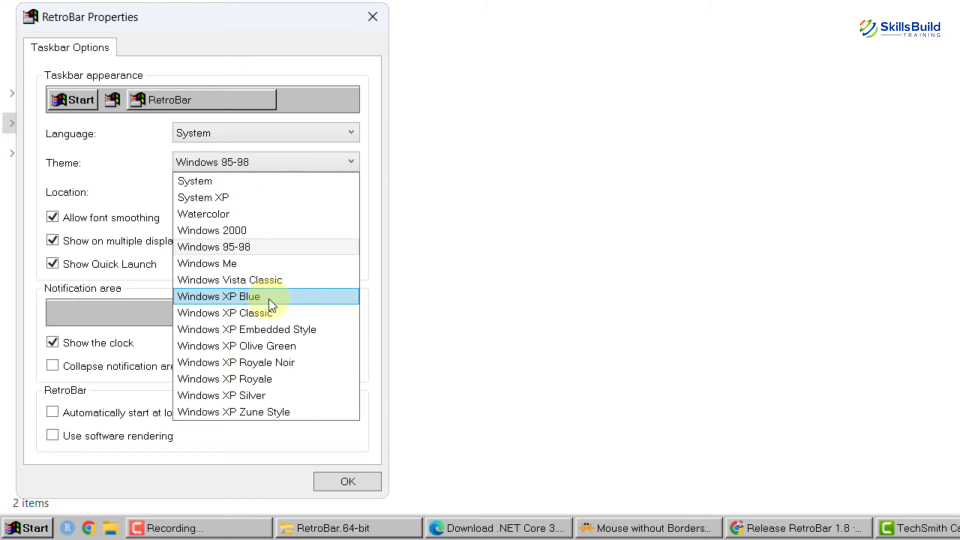
key("Down")
key("Down")
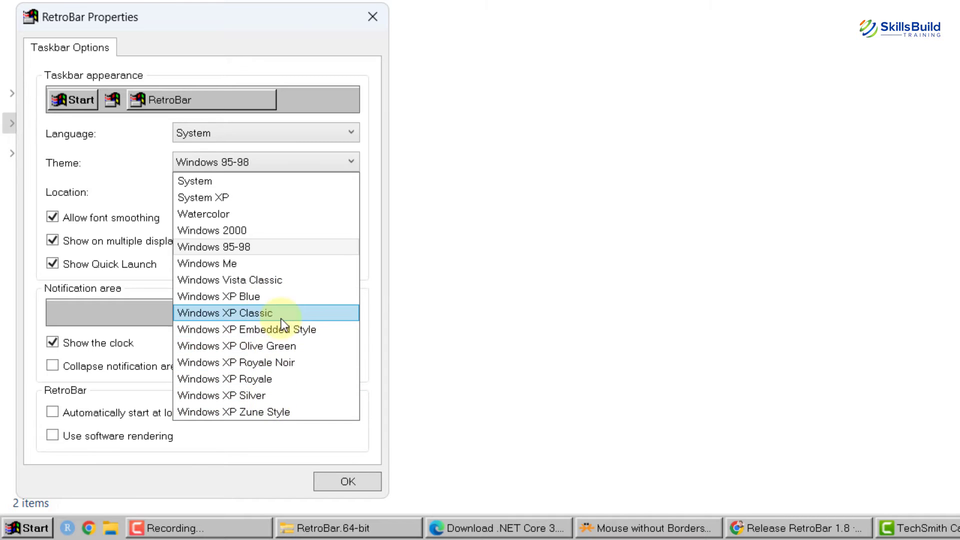
key("Up")
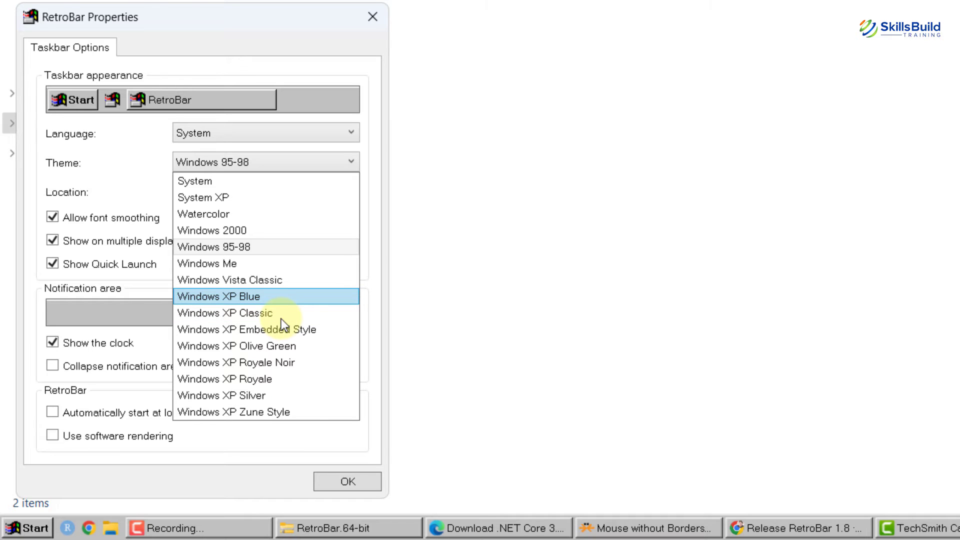
key("End")
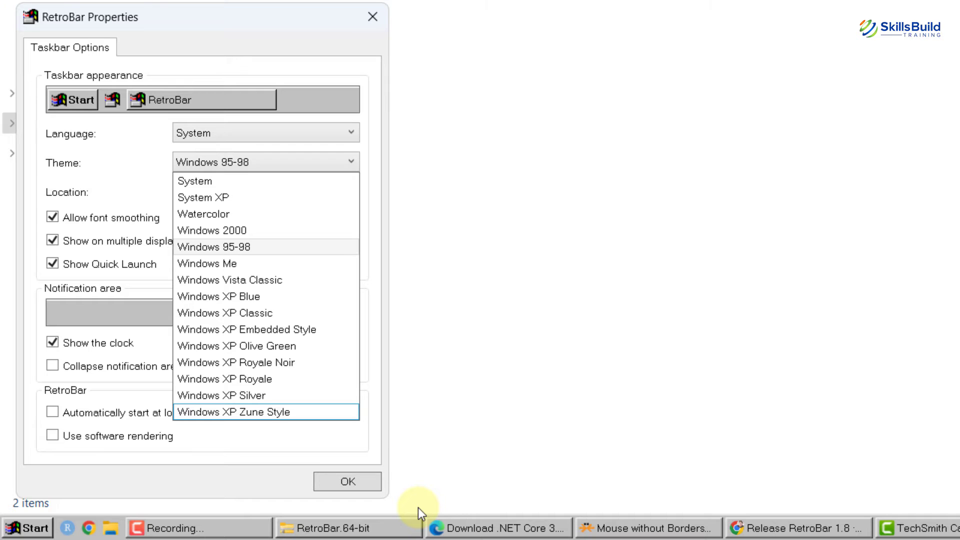
left_click(253, 298)
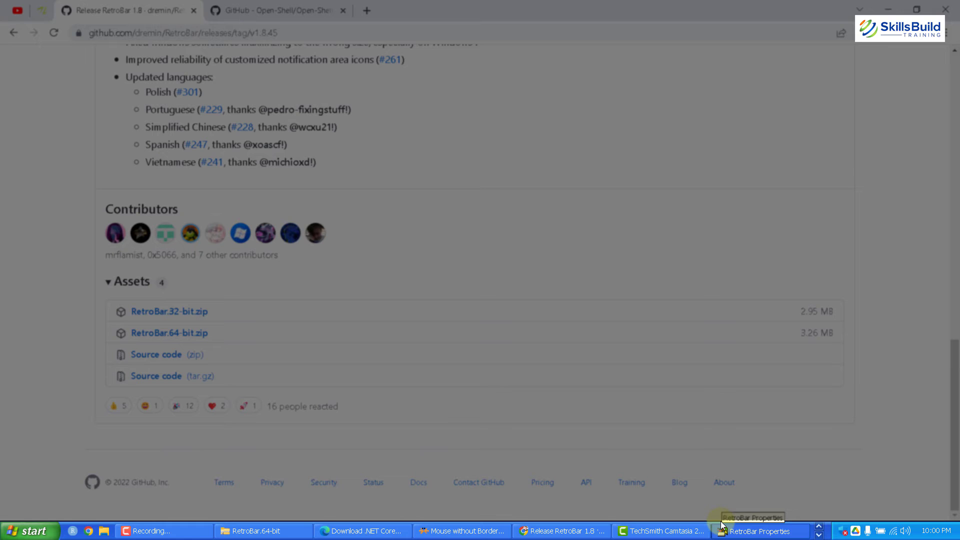
Step: Close the RetroBar Properties window and check the Start menu from the restyled taskbar
left_click(722, 525)
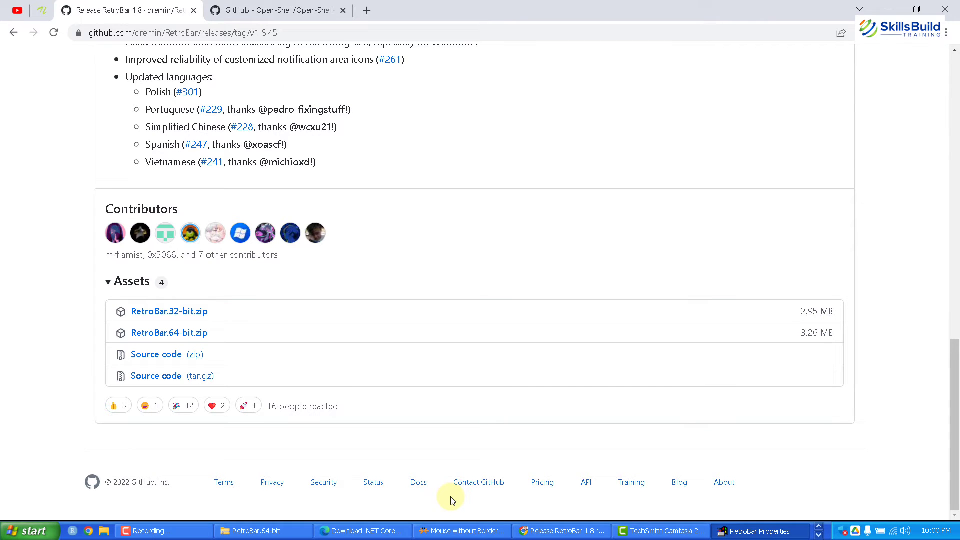
right_click(766, 531)
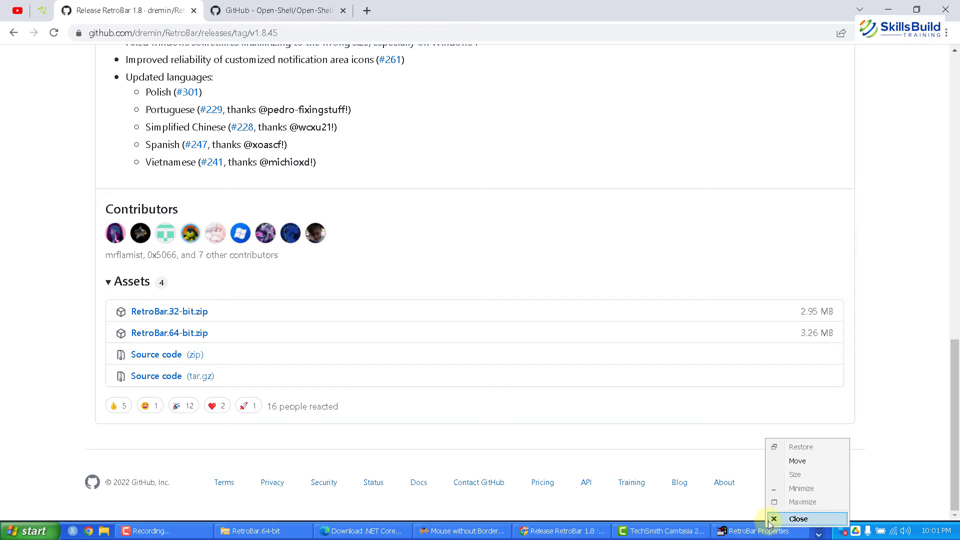
left_click(770, 519)
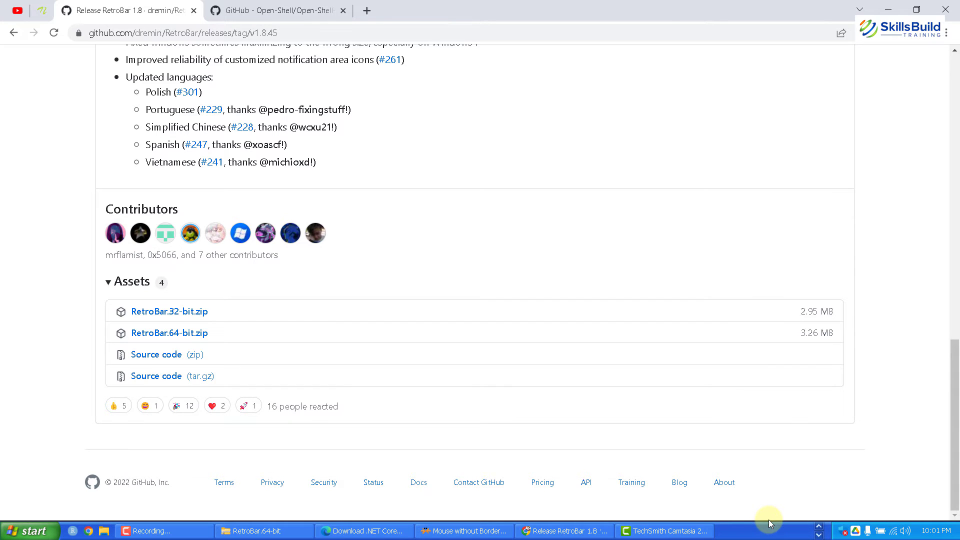
left_click(30, 531)
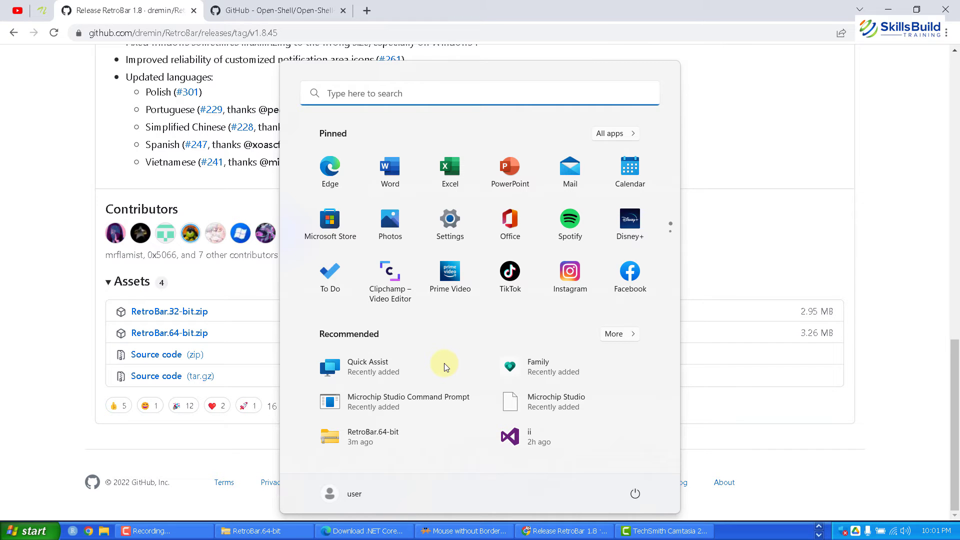
left_click(47, 293)
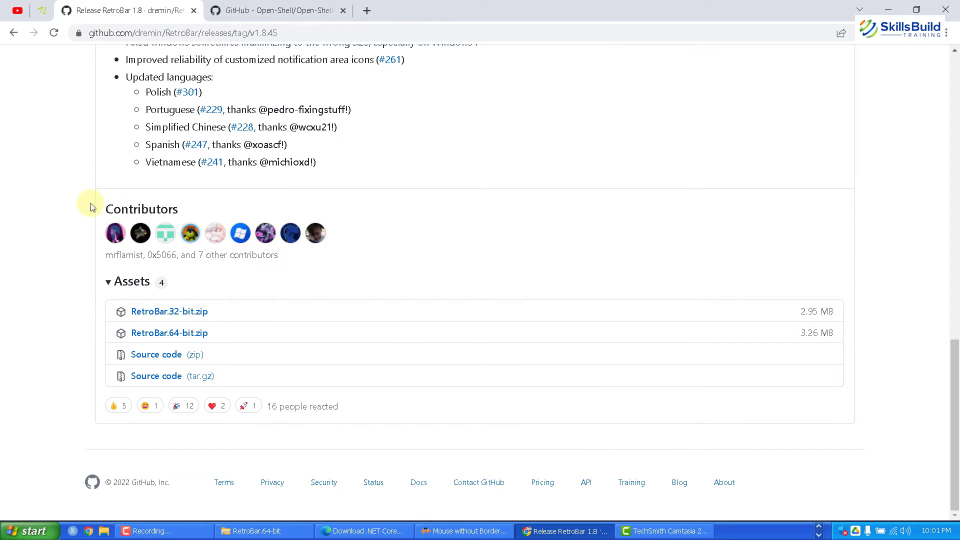
Step: Close the RetroBar release page and open the Open-Shell-Menu releases page from the README's download link
left_click(194, 11)
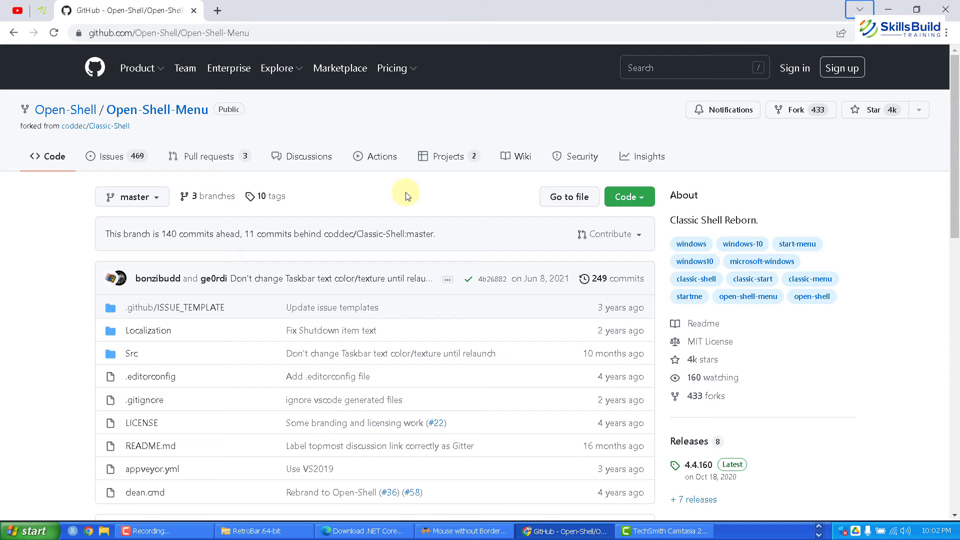
scroll(155, 285, "down", 8)
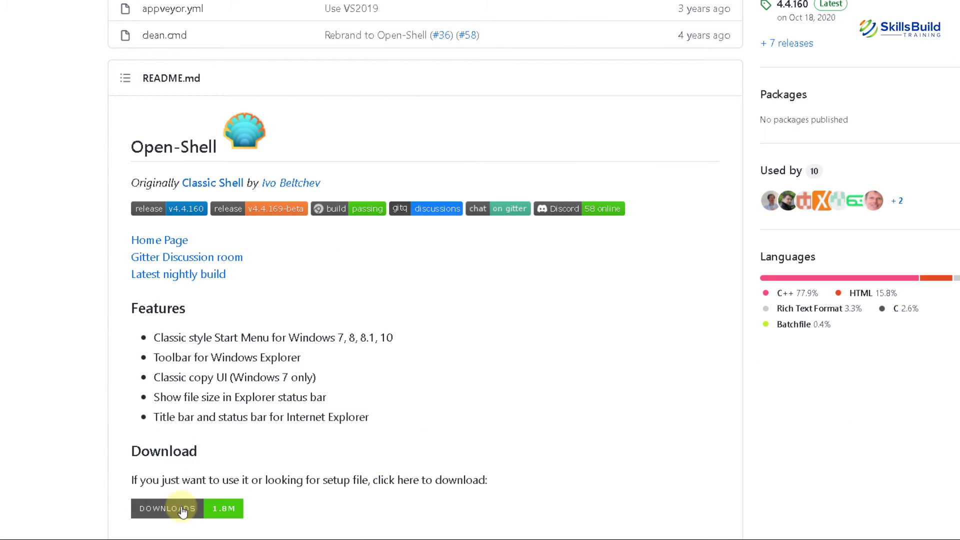
left_click(182, 509)
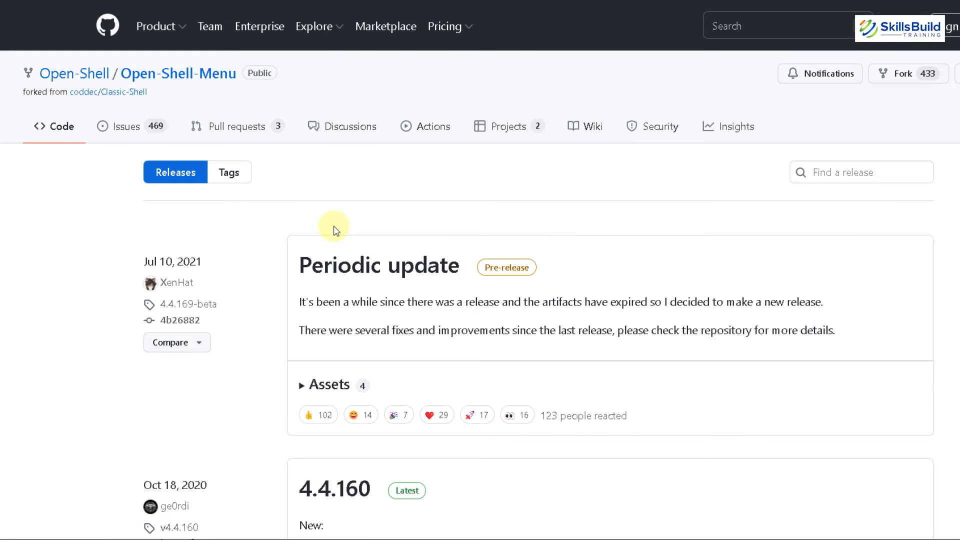
Step: Download OpenShellSetup_4_4_160.exe from the assets of the 4.4.160 release and run the installer
scroll(334, 231, "down", 5)
scroll(408, 206, "down", 5)
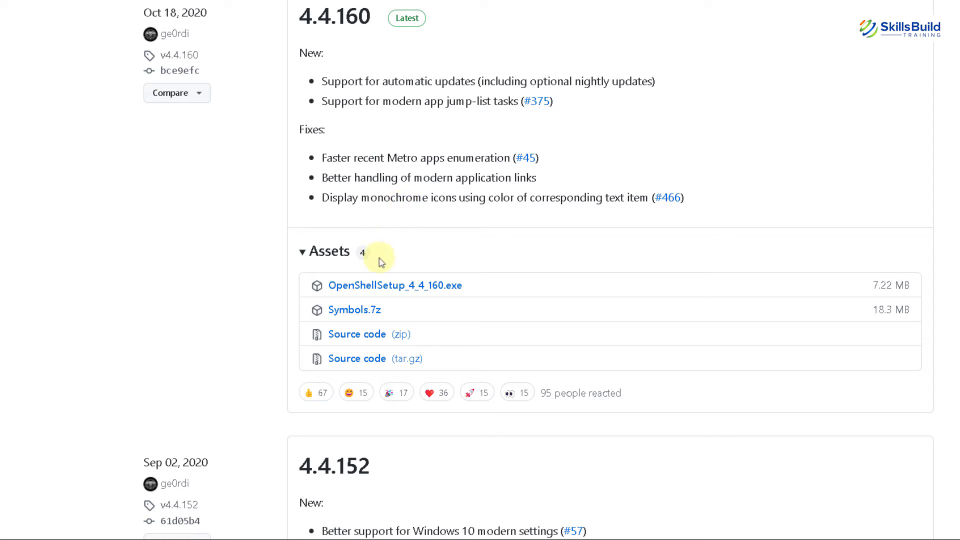
left_click(367, 289)
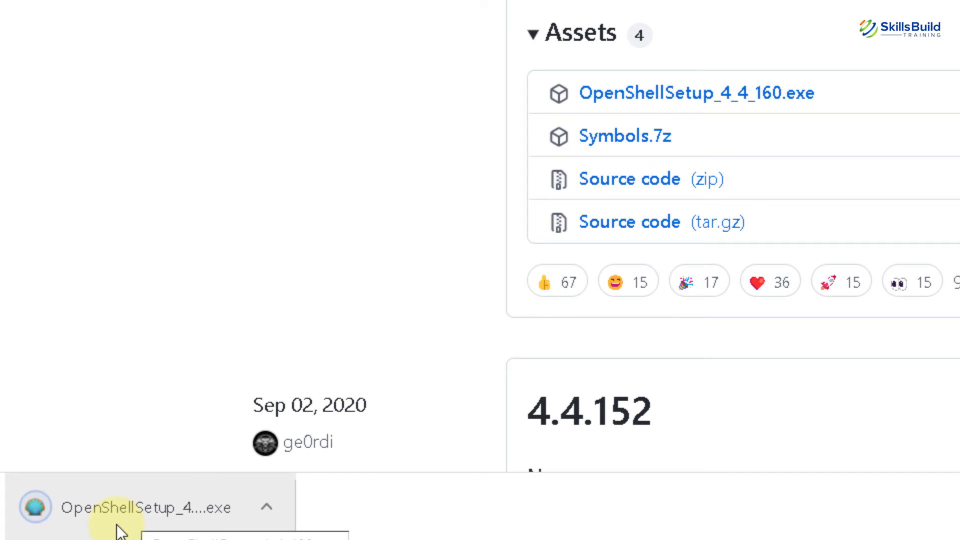
left_click(118, 525)
Step: Accept the license agreement, install Open-Shell with the default features and finish the setup wizard
left_click(745, 403)
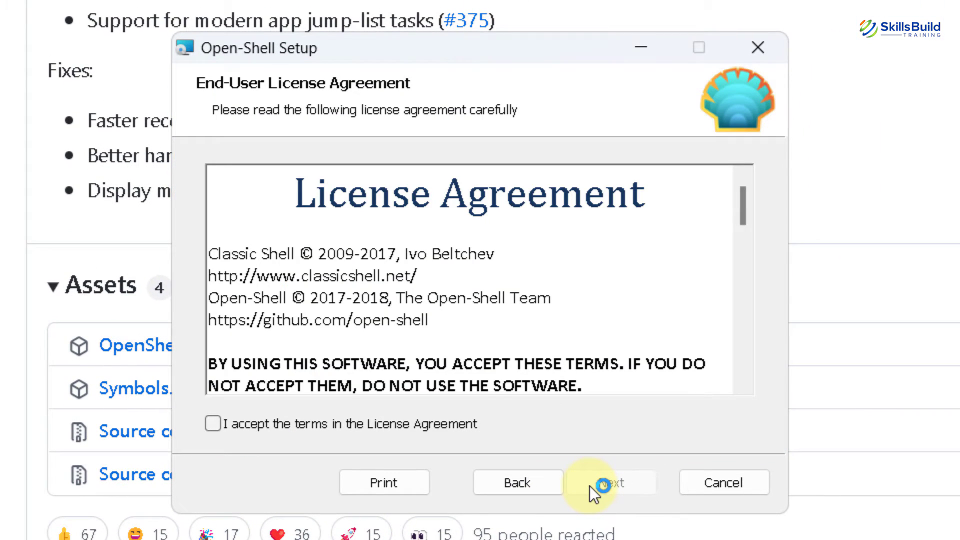
left_click(320, 420)
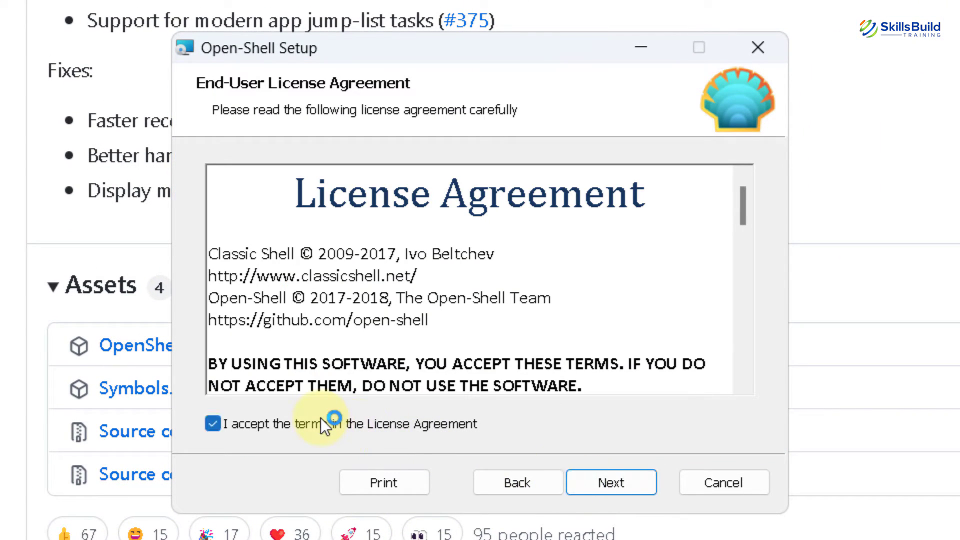
left_click(629, 482)
left_click(605, 481)
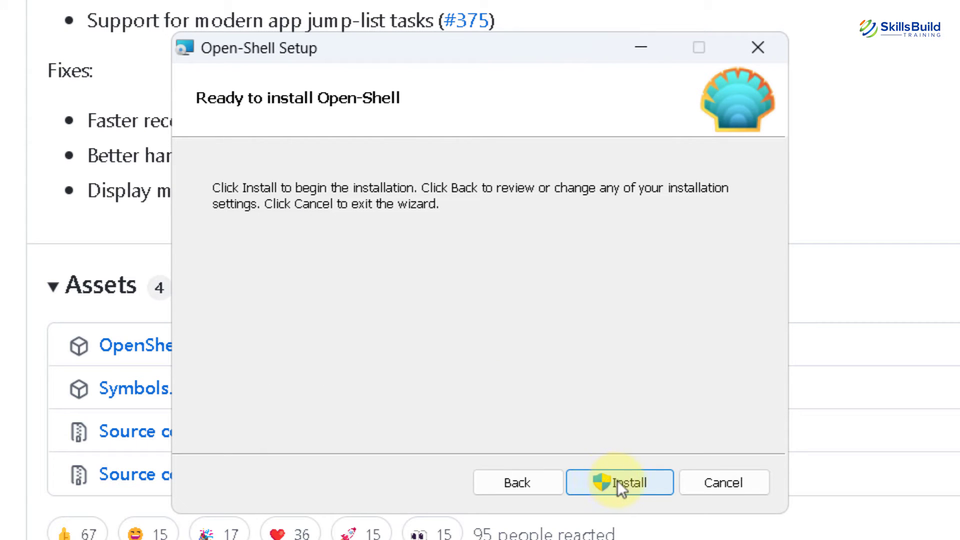
left_click(628, 481)
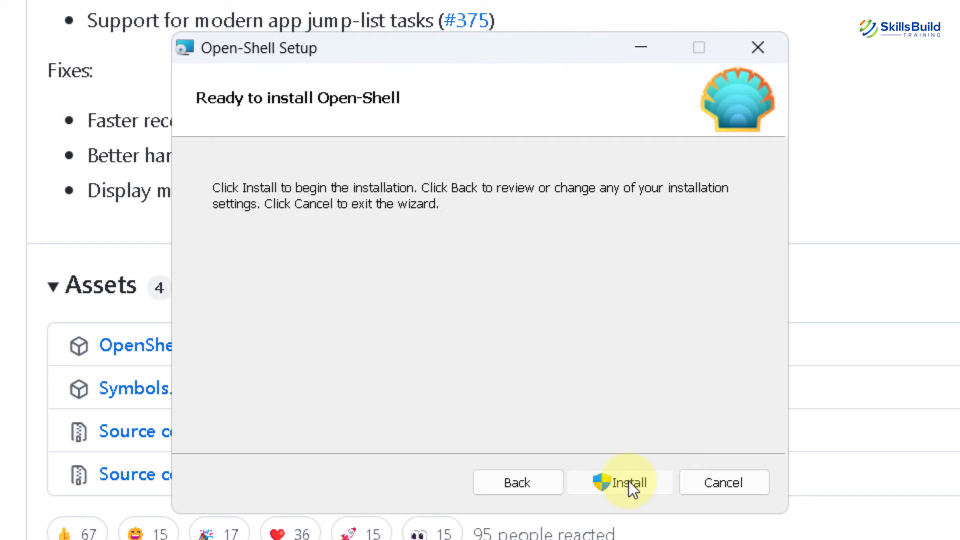
left_click(629, 481)
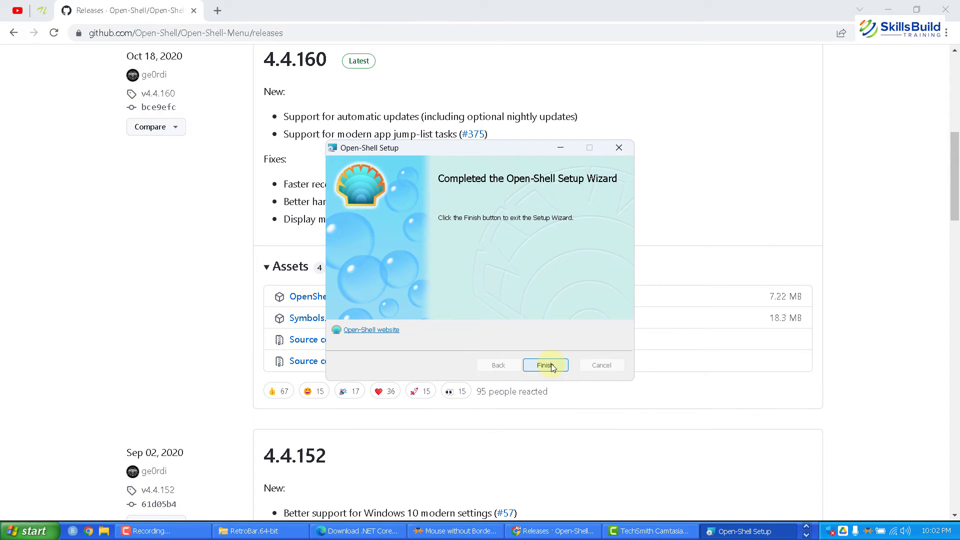
left_click(552, 366)
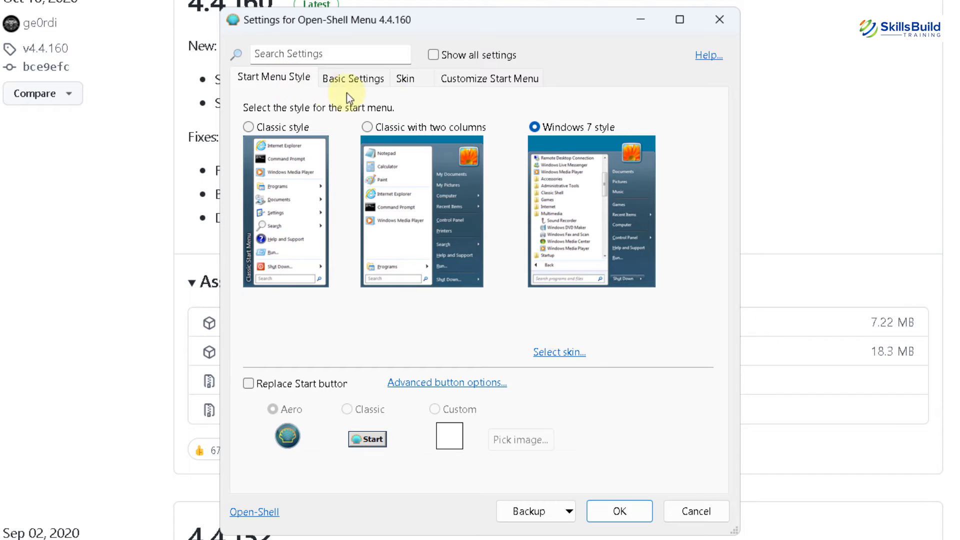
Step: Select the Windows 7 style for the Start menu and preview it from the taskbar
left_click(535, 127)
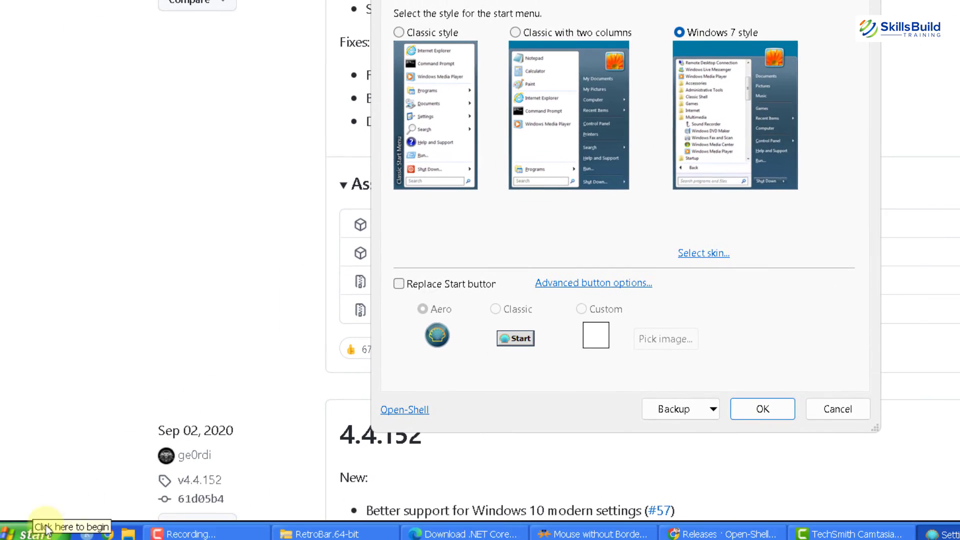
left_click(47, 531)
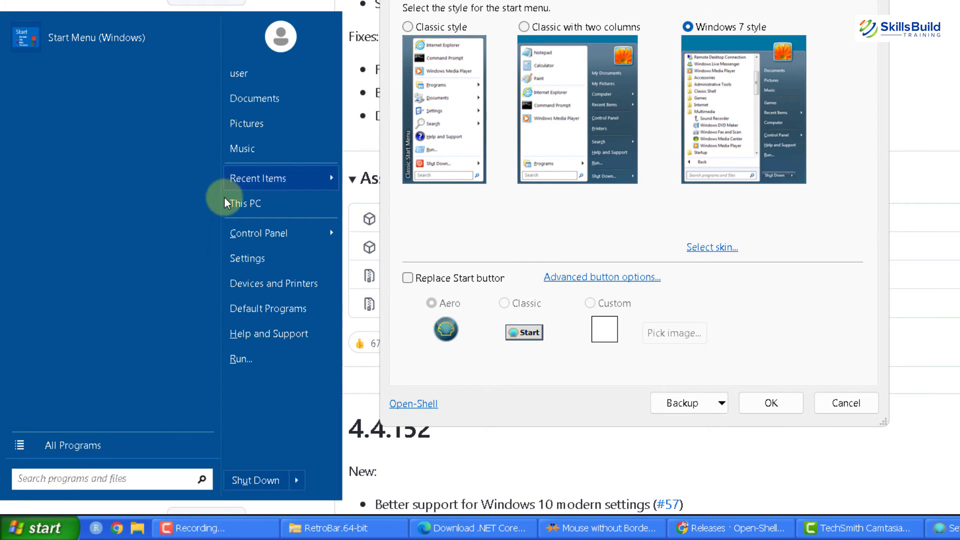
mouse_move(225, 200)
left_click(634, 211)
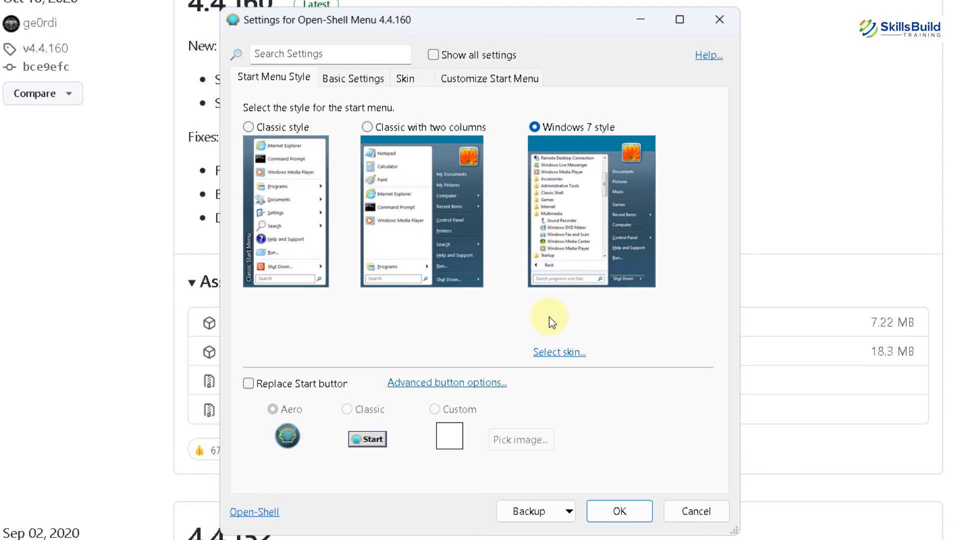
Step: Set the Start menu style to Classic with two columns and preview the menu
left_click(367, 127)
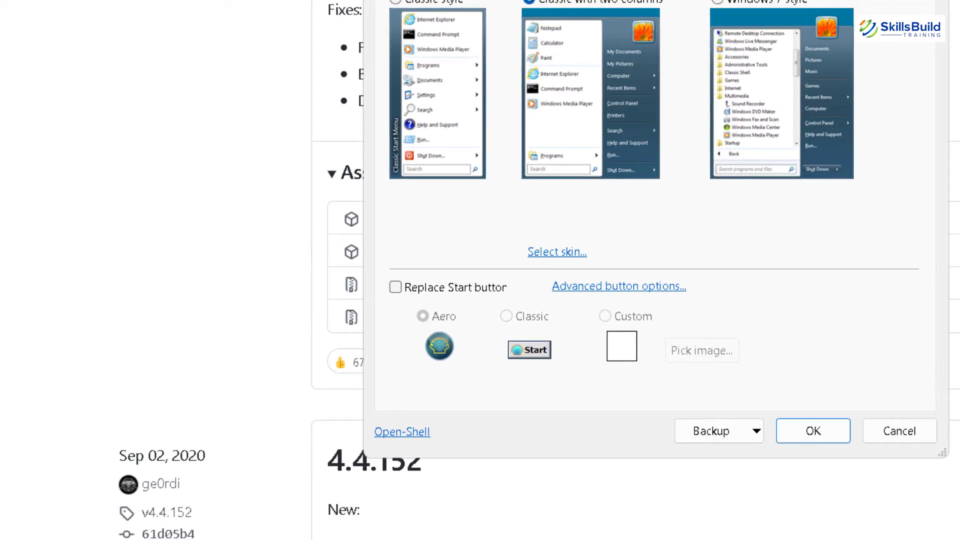
left_click(49, 523)
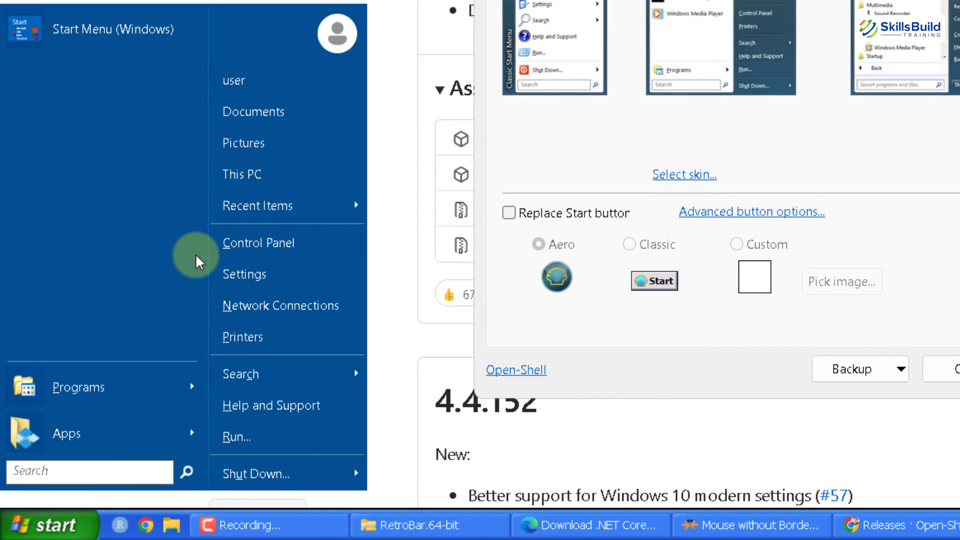
key("Escape")
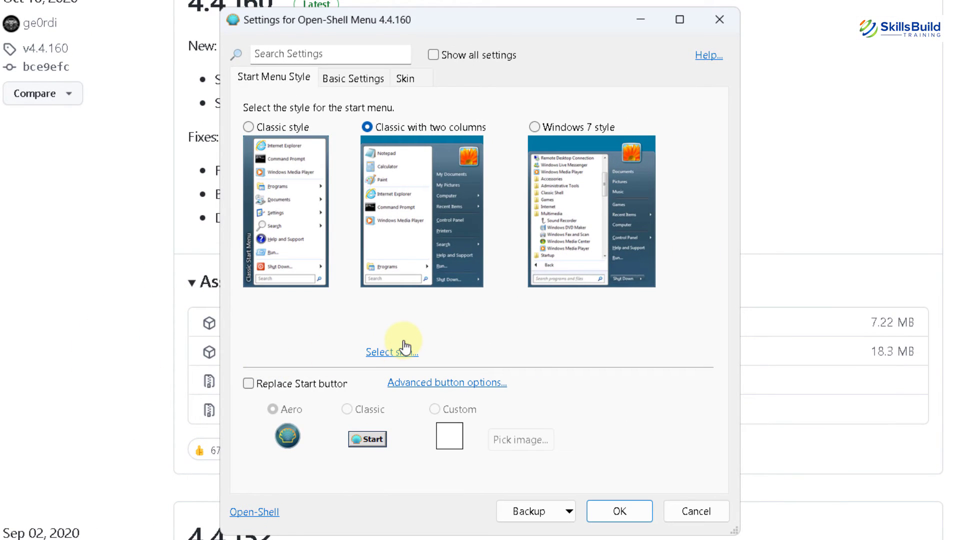
Step: Change the Start menu skin to Windows XP Luna and return to the style settings
left_click(405, 349)
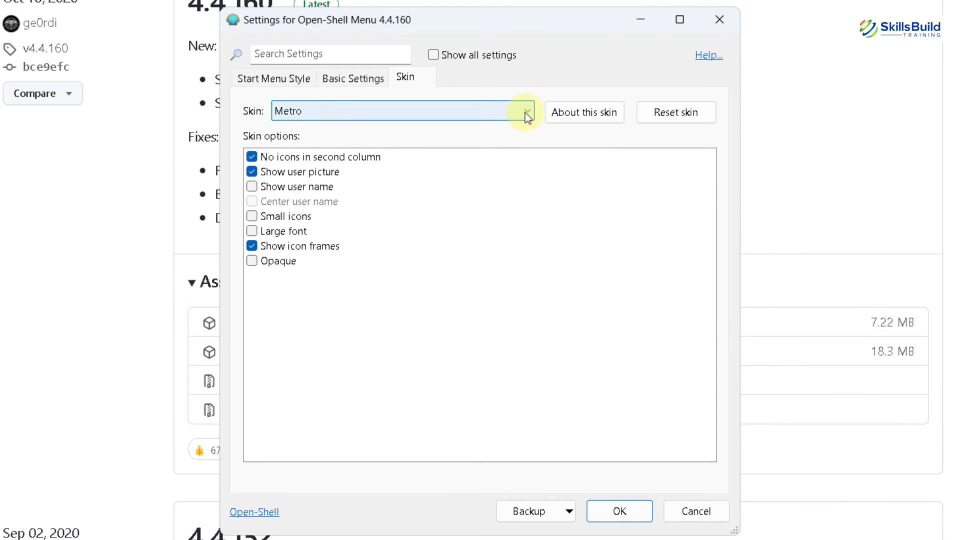
left_click(526, 112)
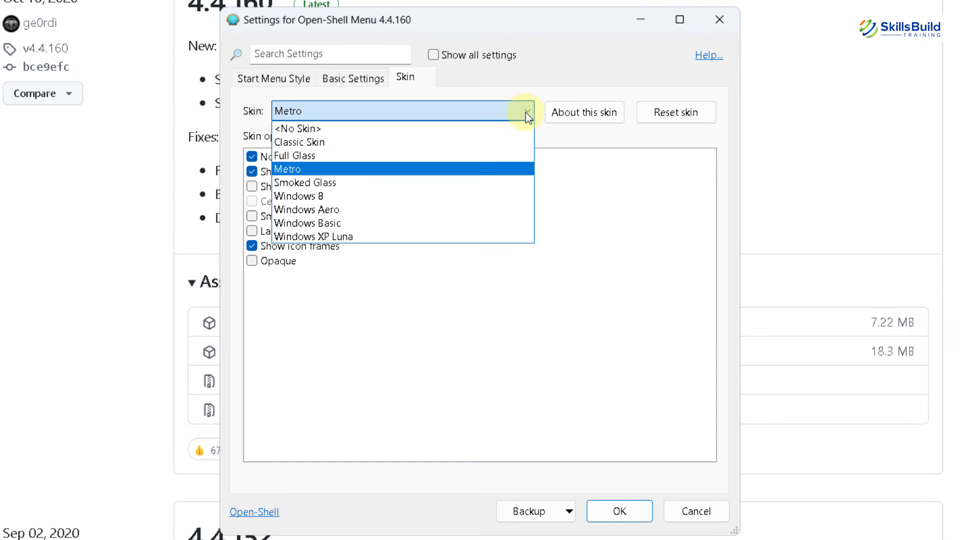
left_click(331, 238)
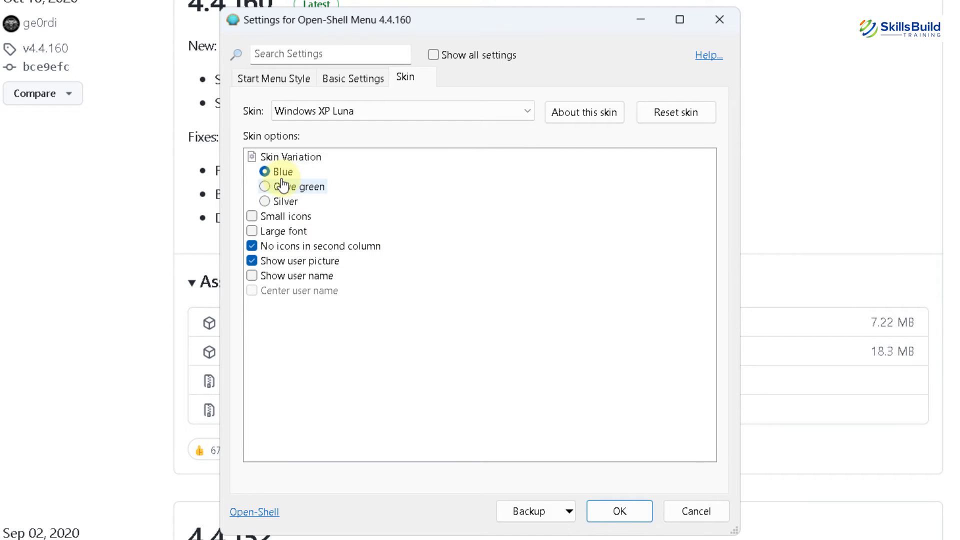
left_click(284, 79)
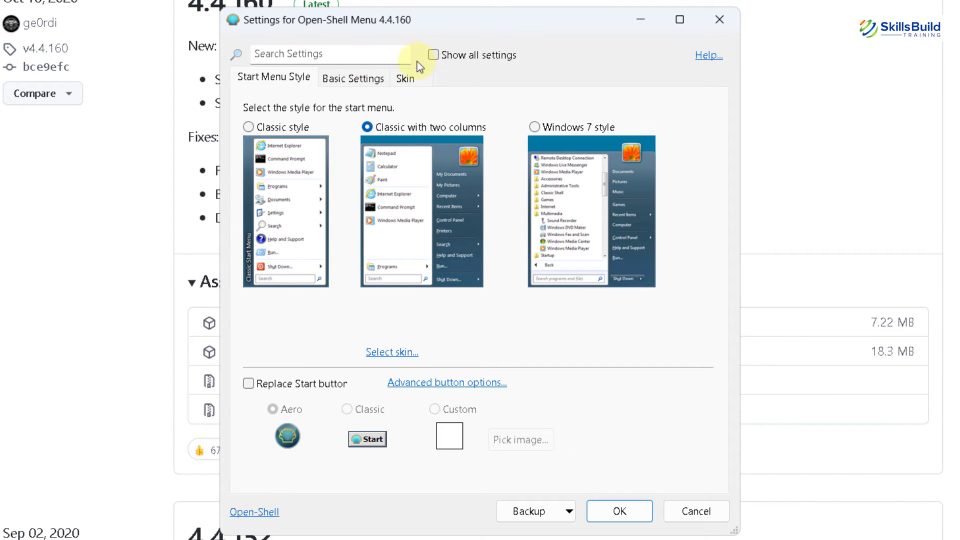
Step: Show all Open-Shell settings and look through the Start Button, Main Menu and Taskbar options
left_click(433, 56)
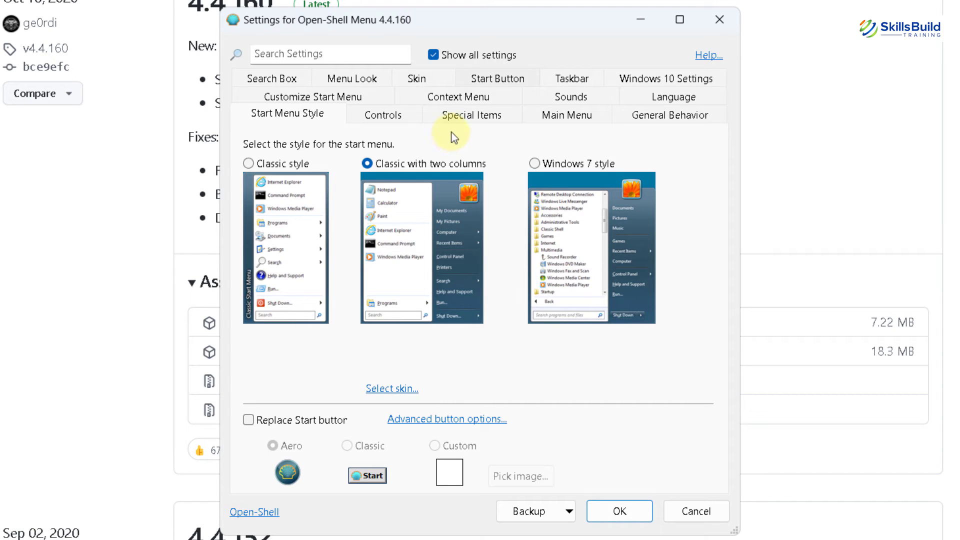
left_click(486, 77)
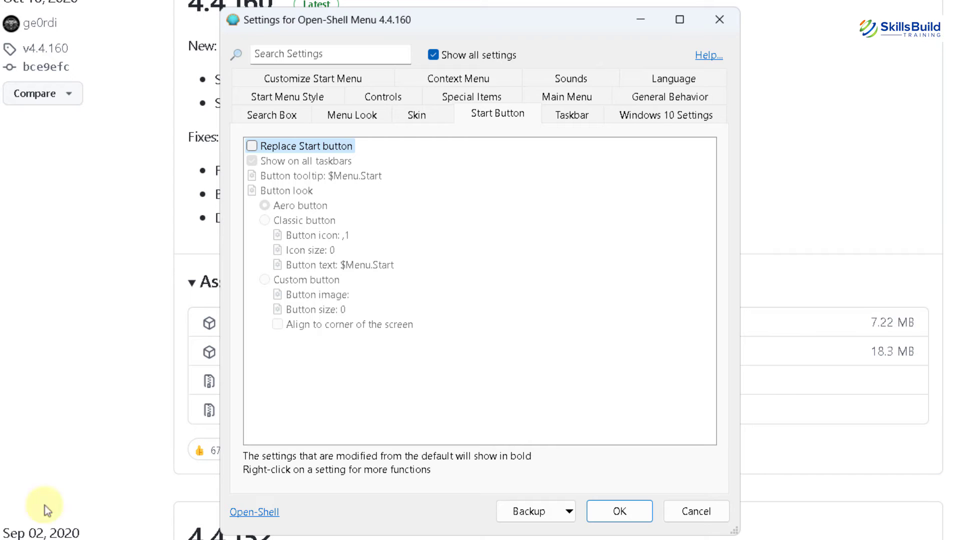
left_click(579, 96)
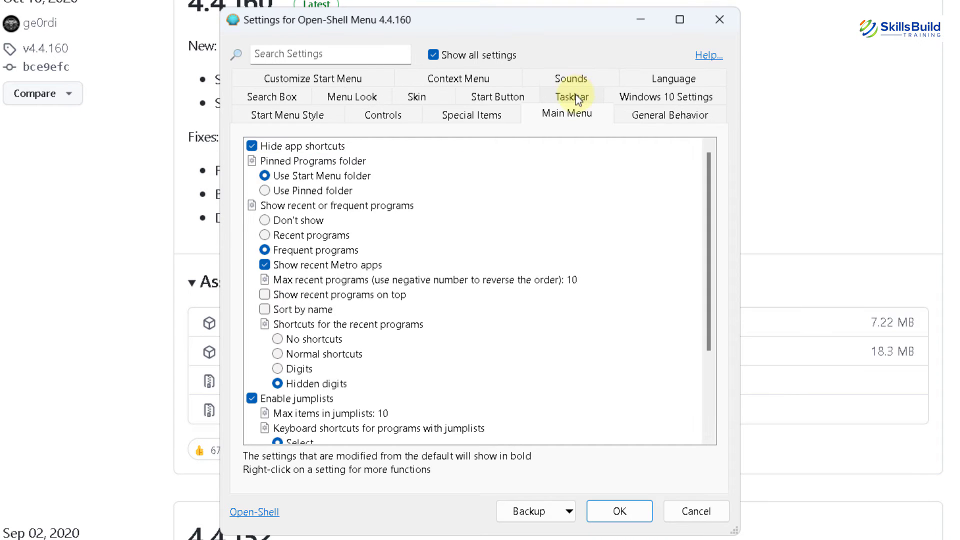
left_click(574, 98)
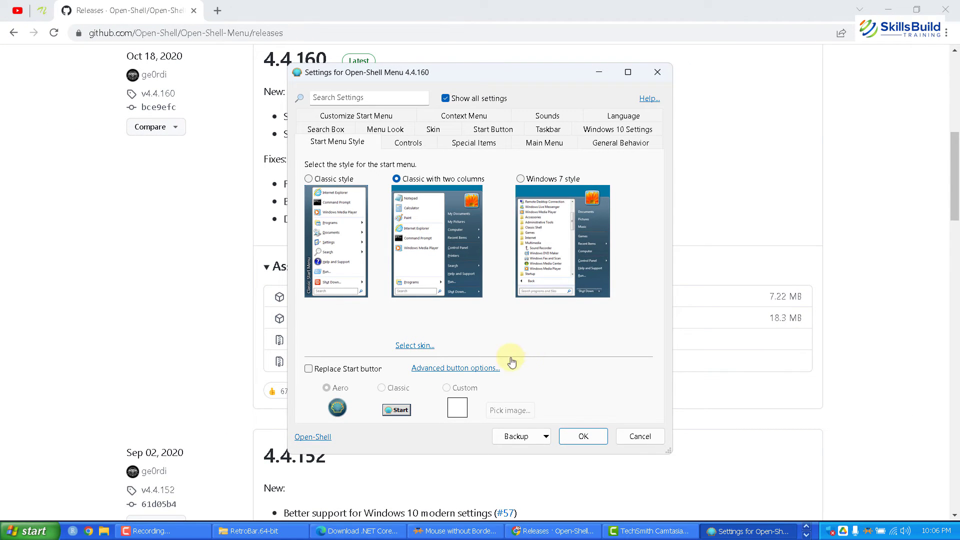
Step: Open the reskinned Start menu and bring up the original Windows Start menu from it
left_click(31, 530)
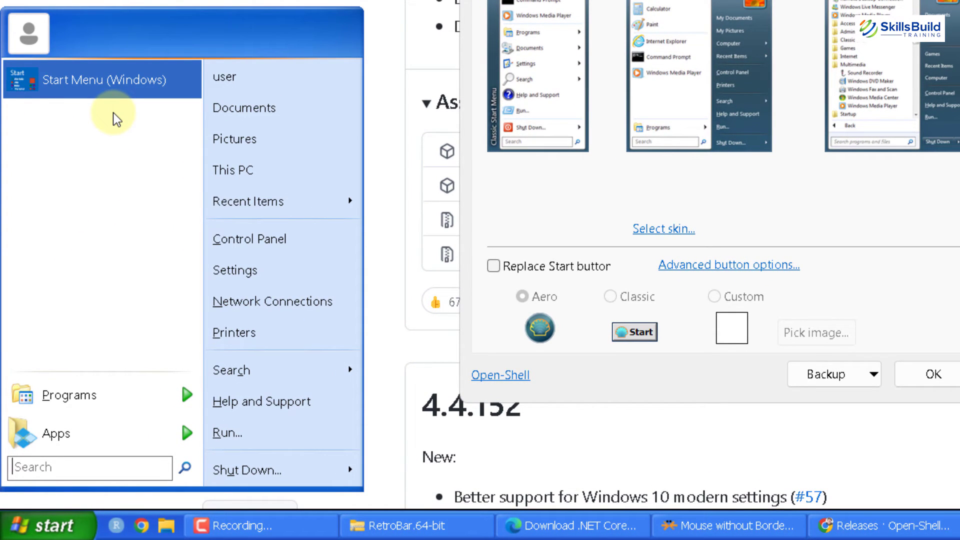
left_click(103, 83)
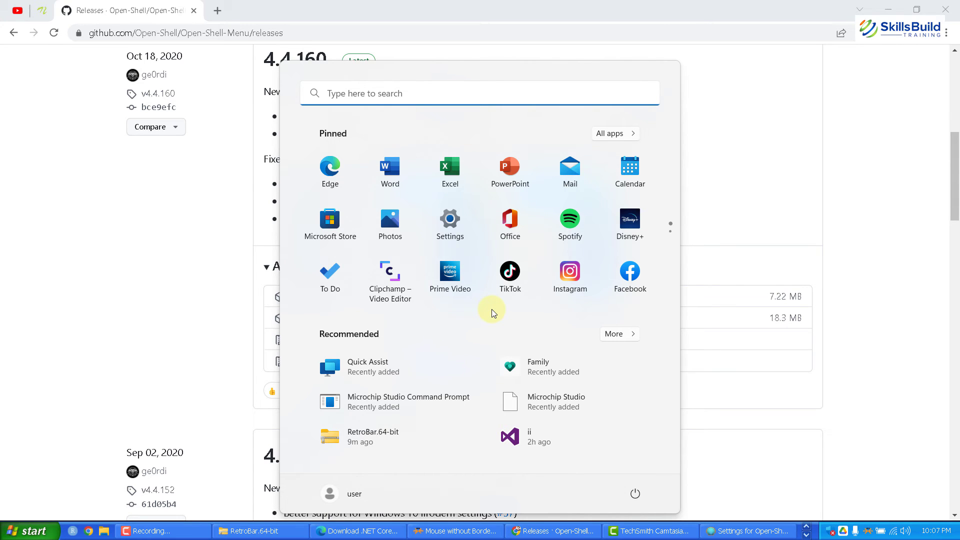
Step: Reopen the classic Start menu, browse its Programs and Apps lists, and close it
left_click(27, 534)
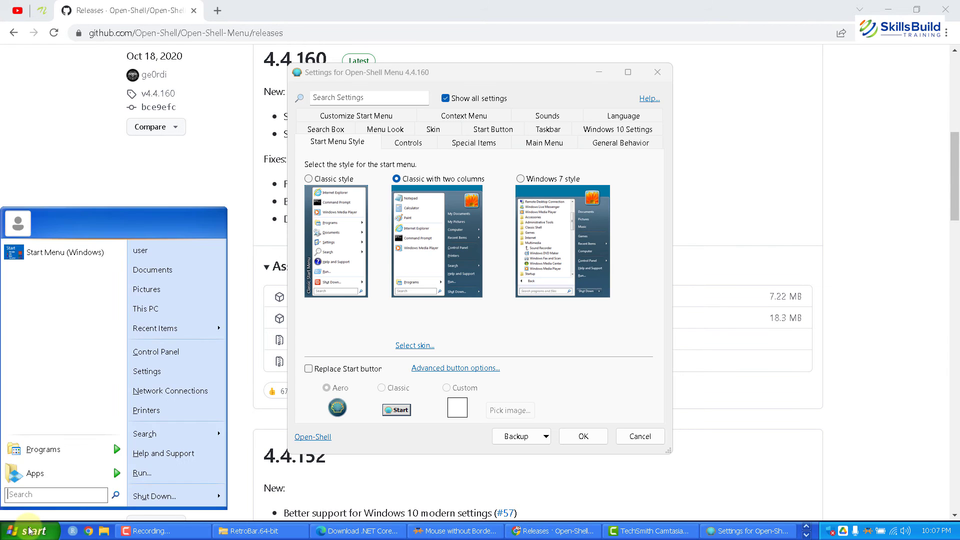
mouse_move(84, 457)
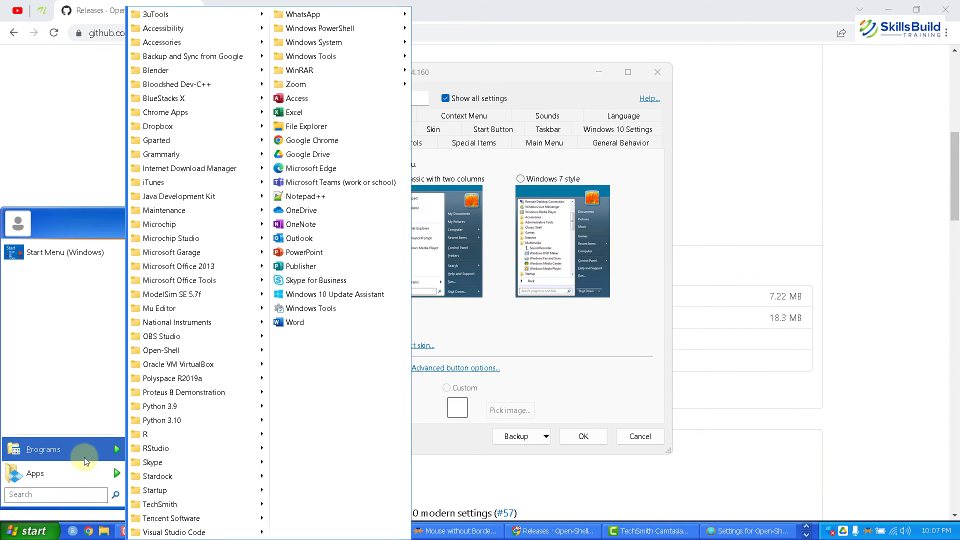
key("m")
key("Right")
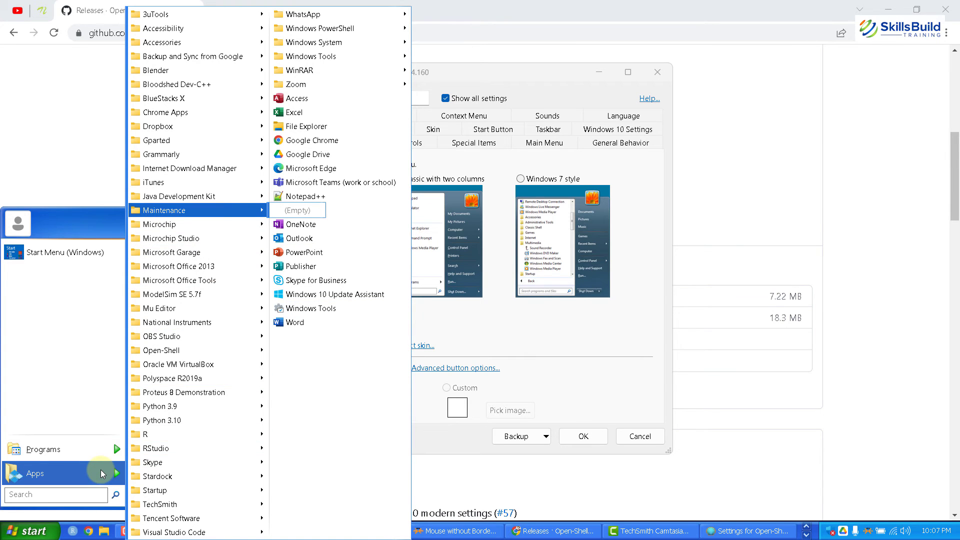
mouse_move(101, 474)
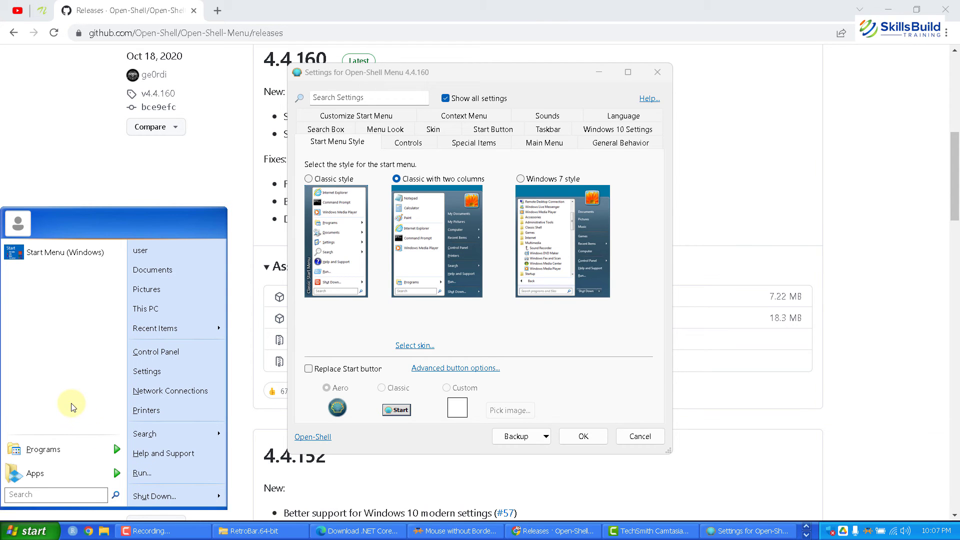
key("Escape")
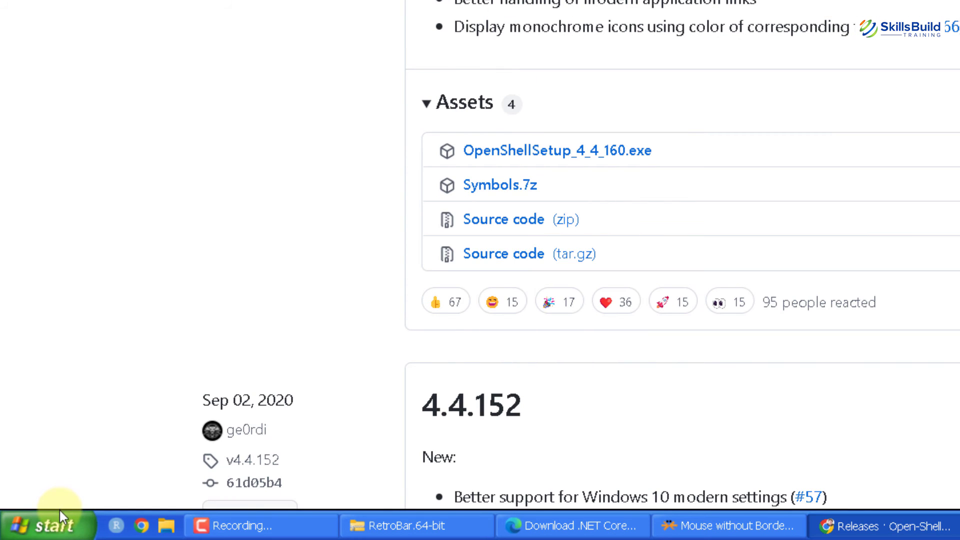
Step: Search for regedit in the classic Start menu and launch the Registry Editor
left_click(59, 515)
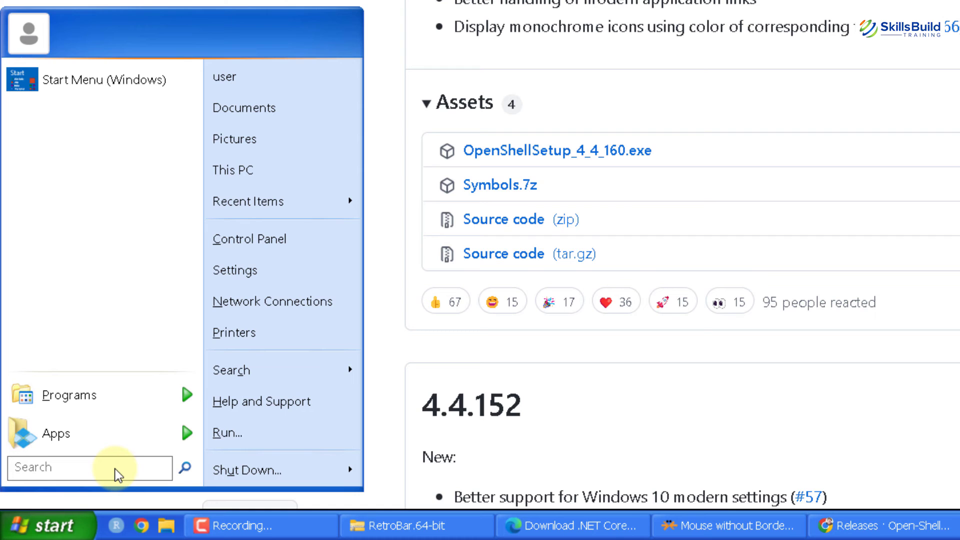
type("regedit")
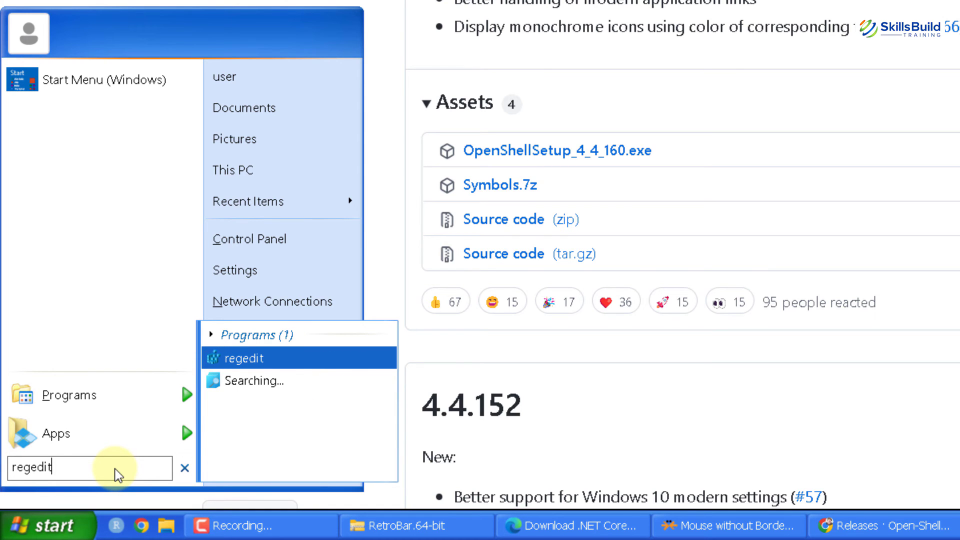
key("Return")
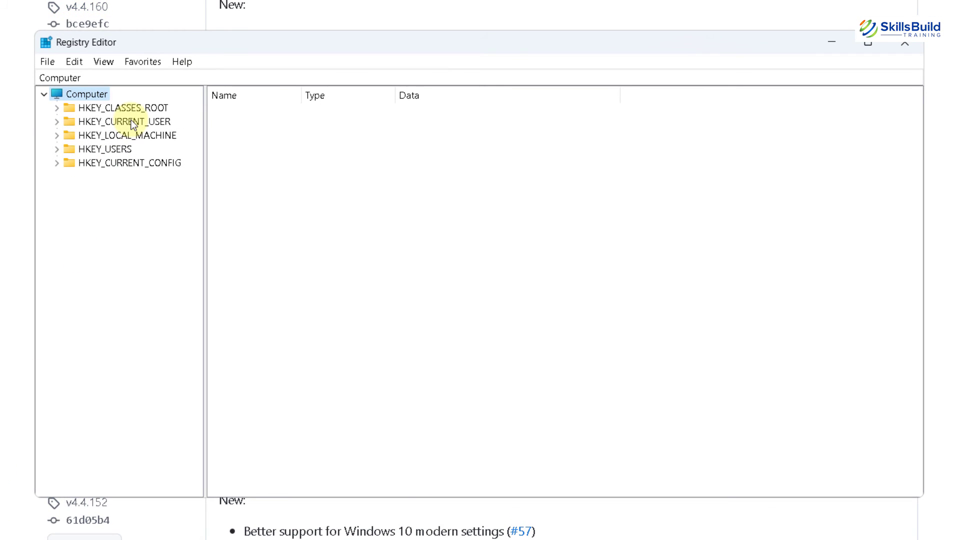
Step: Expand the registry tree under HKEY_CURRENT_USER\Software\Microsoft to the Windows key
double_click(133, 122)
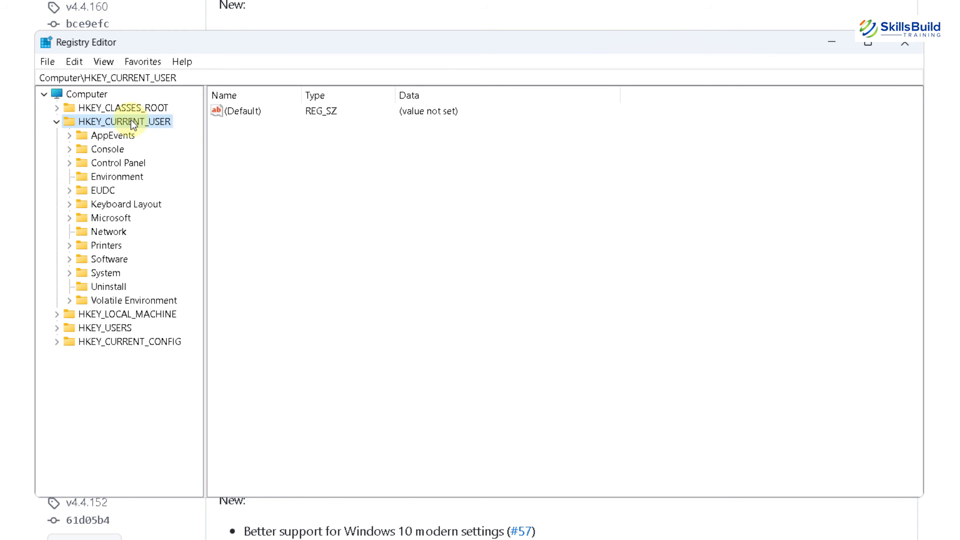
double_click(87, 259)
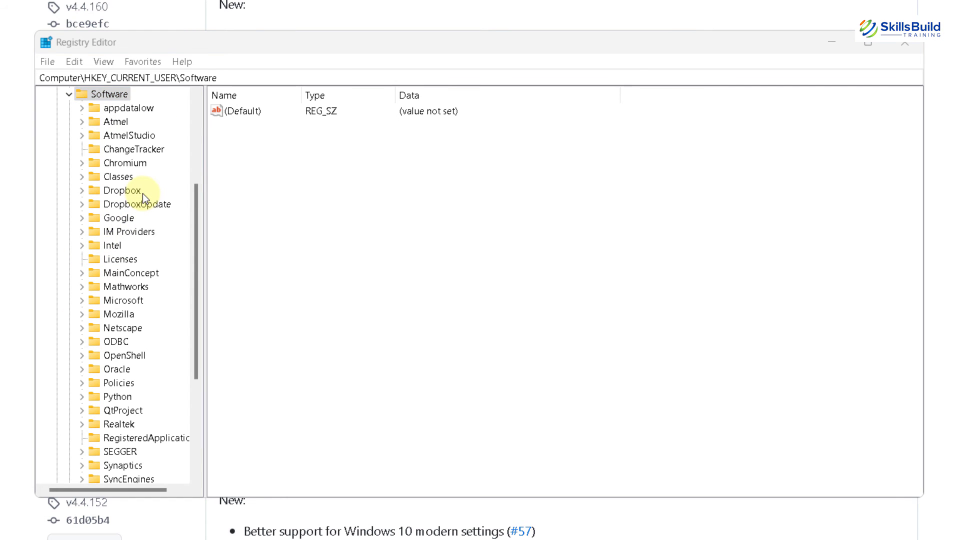
scroll(143, 195, "down", 5)
scroll(142, 195, "up", 3)
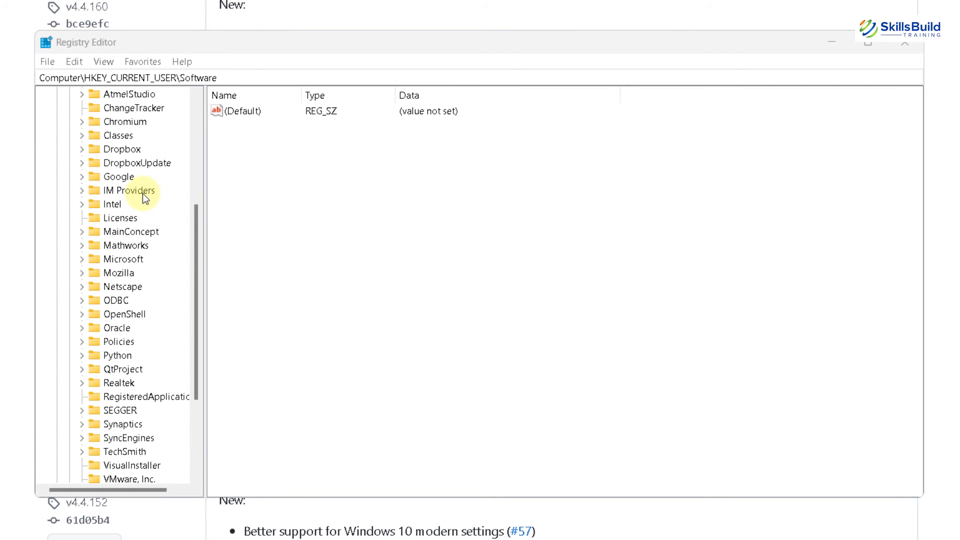
double_click(120, 259)
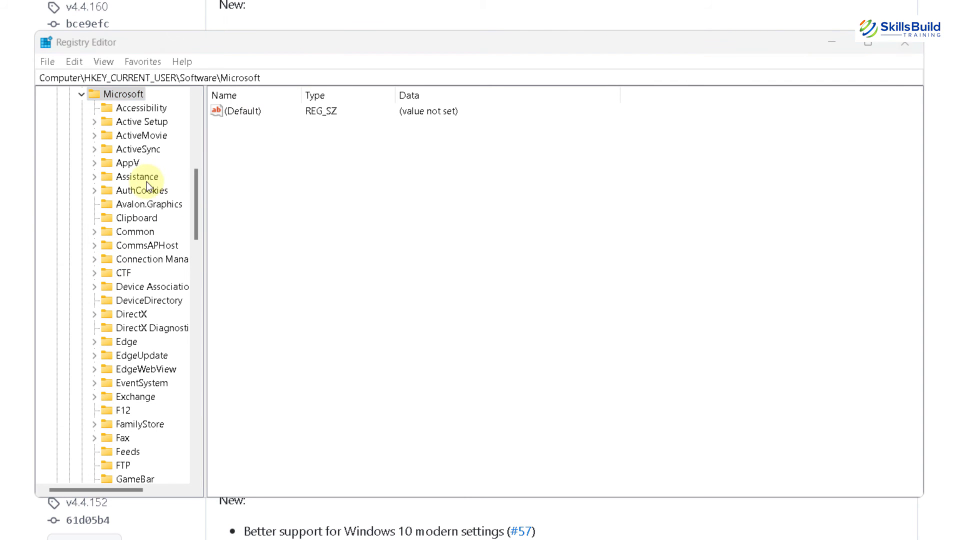
scroll(146, 182, "down", 14)
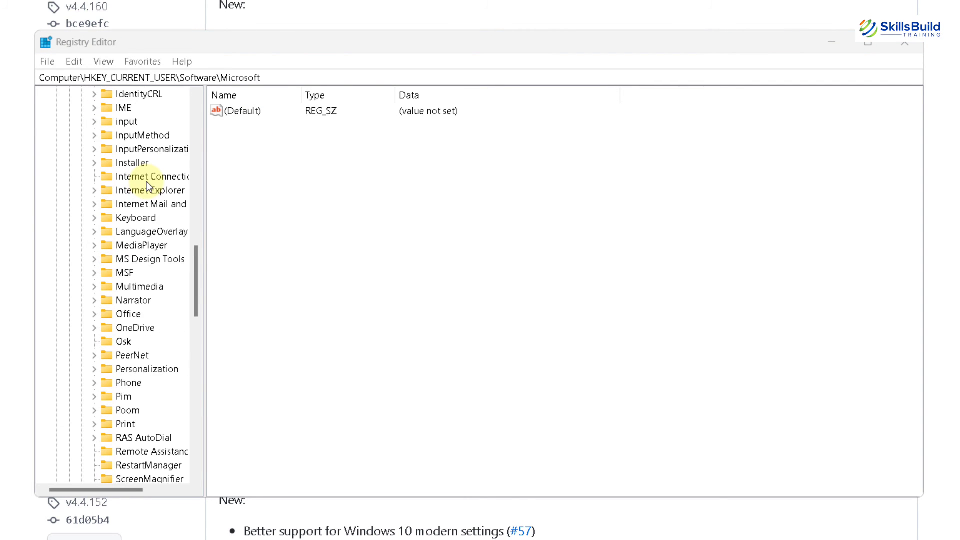
scroll(146, 181, "down", 3)
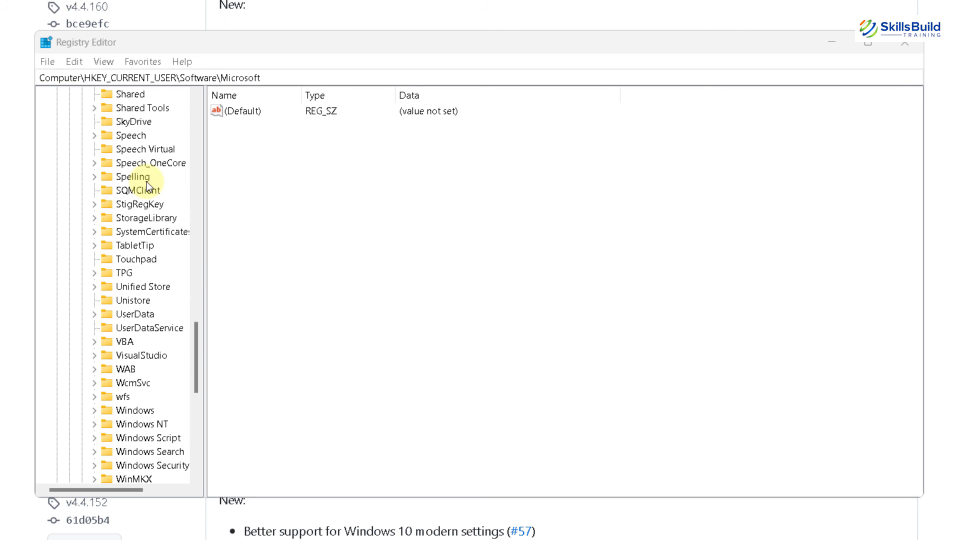
double_click(131, 411)
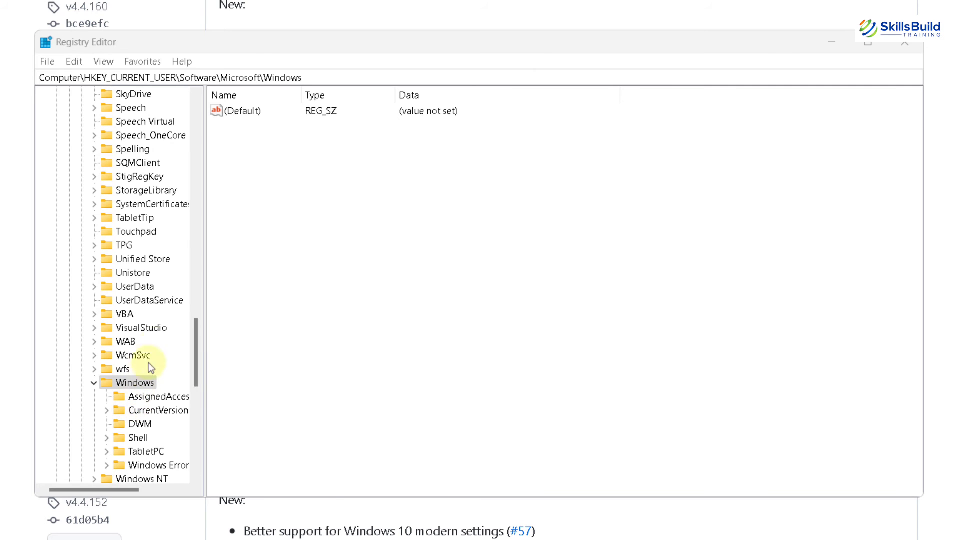
Step: Widen the key tree and go to the Advanced key under Windows\CurrentVersion\Explorer
left_click_drag(205, 220, 322, 224)
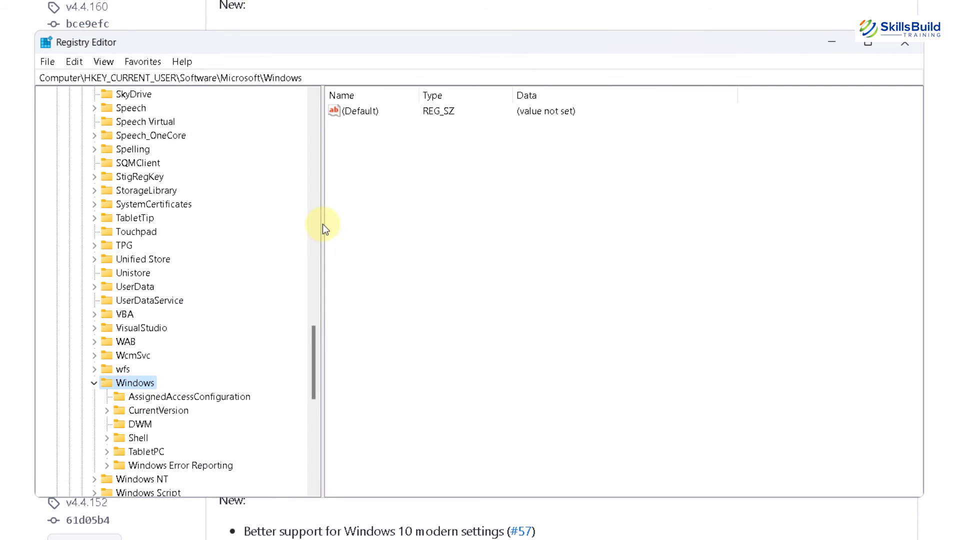
double_click(139, 410)
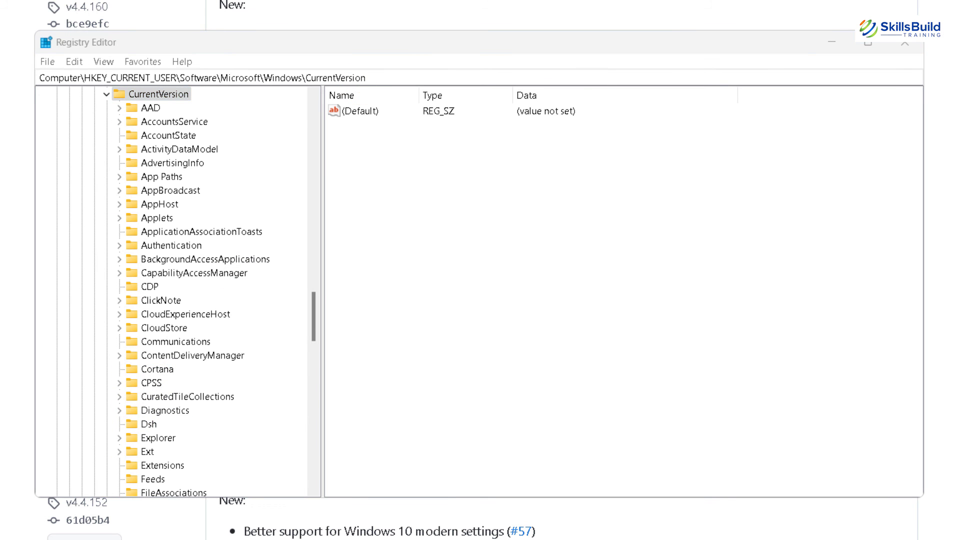
left_click(150, 440)
double_click(150, 440)
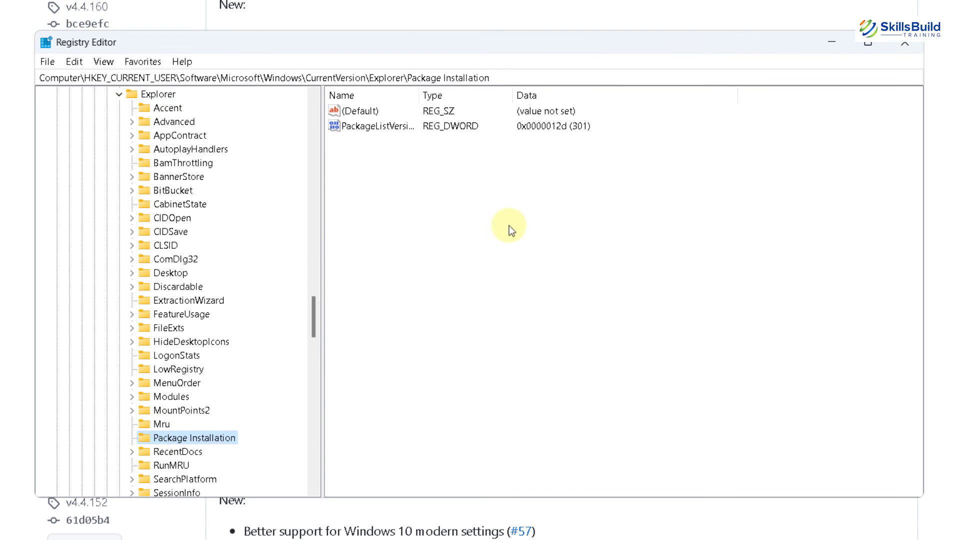
type("advanced")
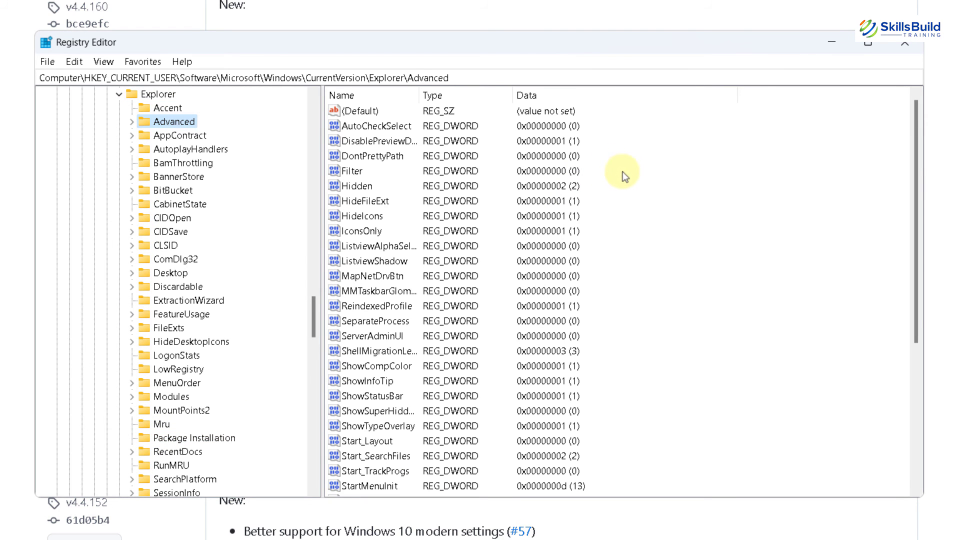
Step: Create a QWORD (64-bit) value named TaskbarSi in the Advanced key, and open and accept its value data
right_click(631, 178)
mouse_move(673, 190)
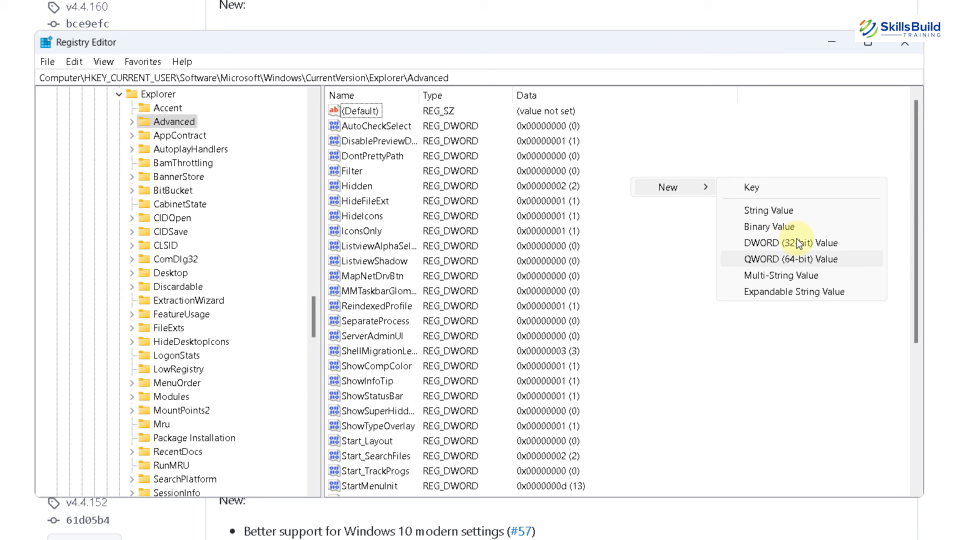
left_click(795, 259)
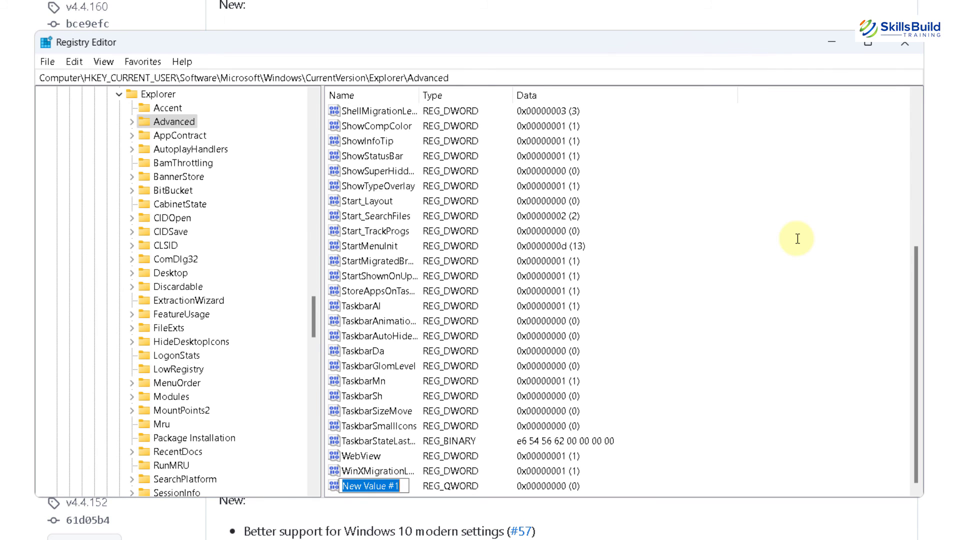
type("T")
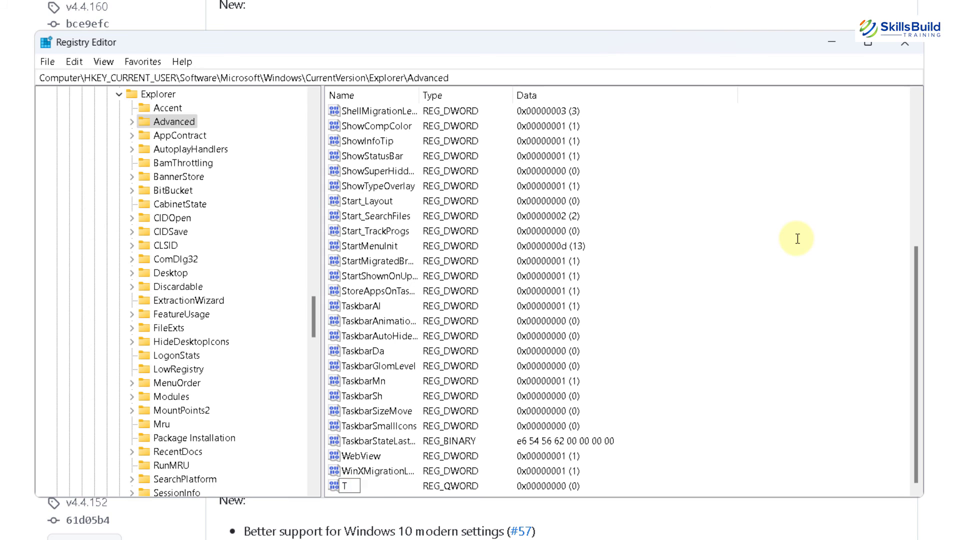
type("askbarSi")
key("Return")
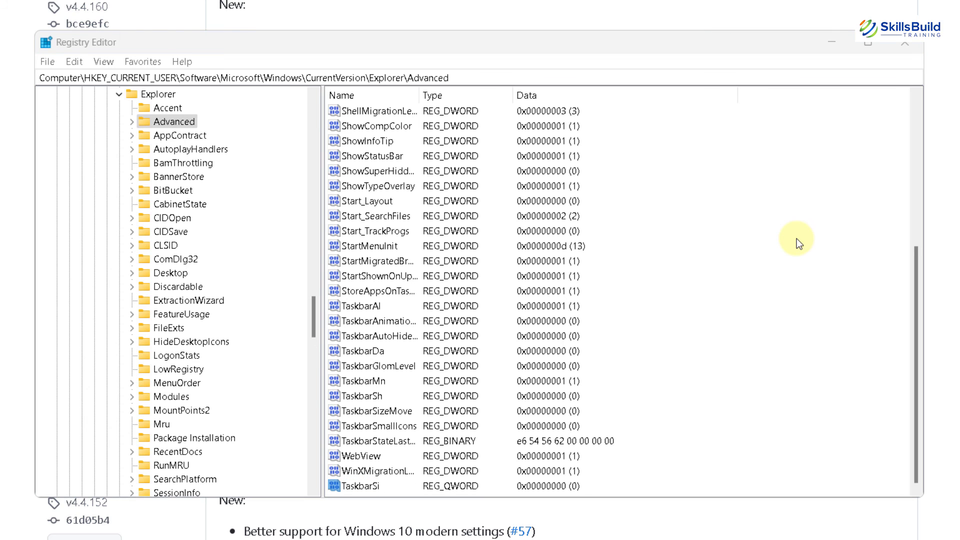
double_click(355, 484)
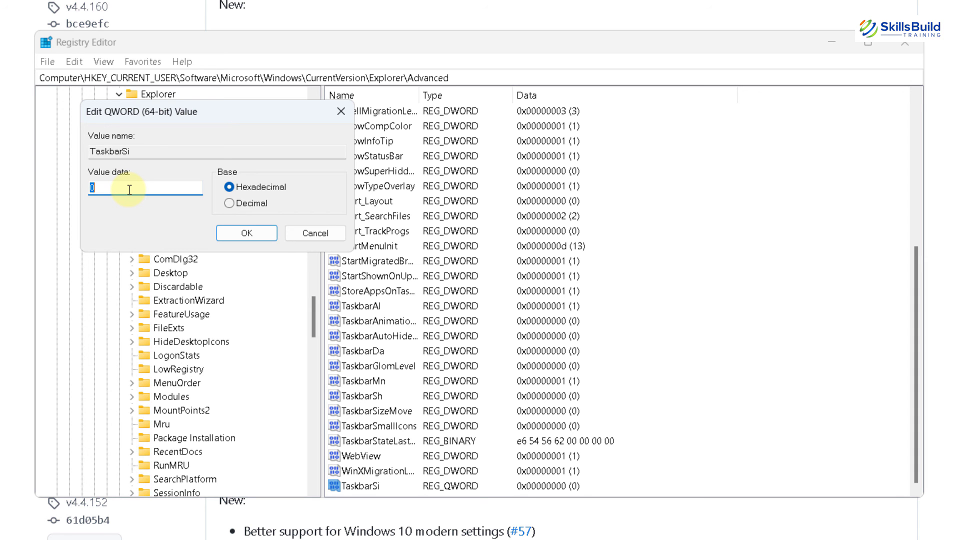
left_click(247, 233)
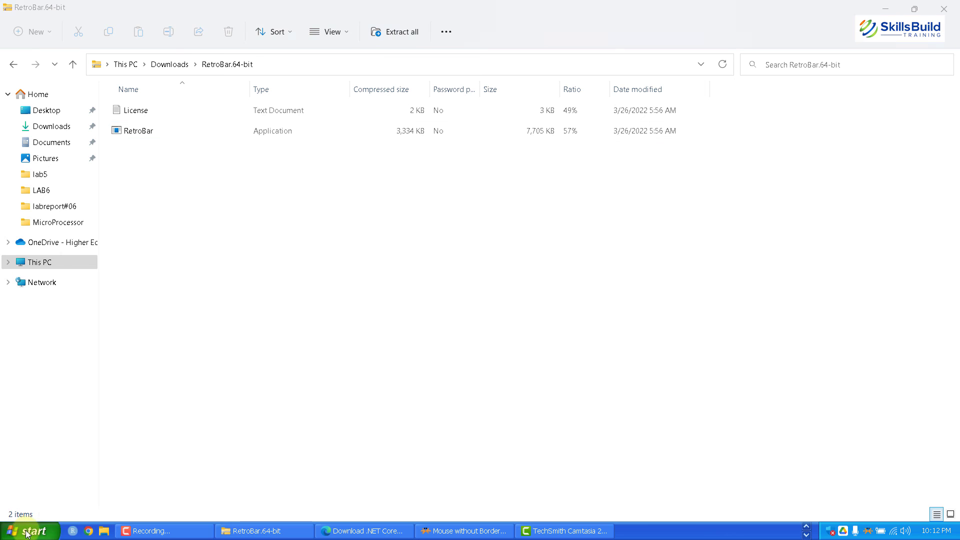
Step: Open the classic Start menu from the Windows XP taskbar
left_click(27, 533)
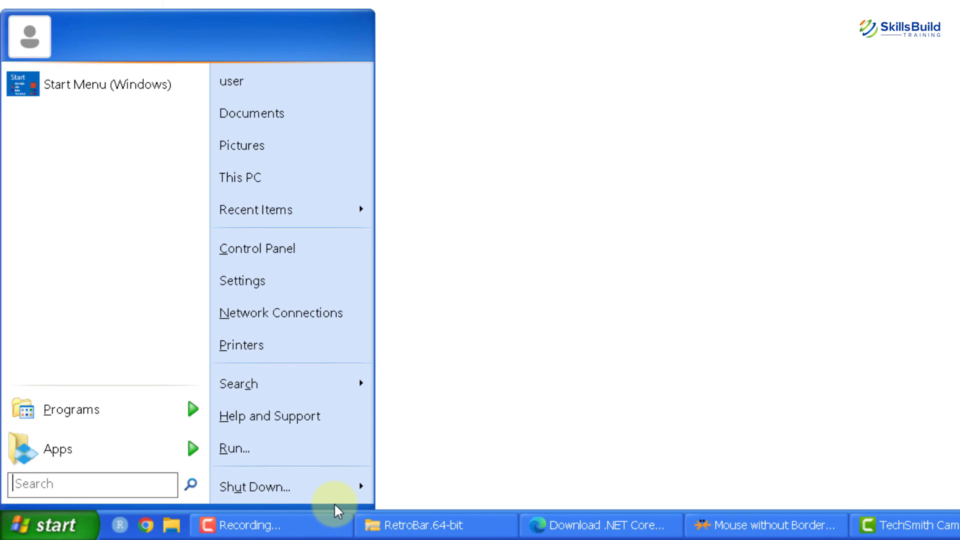